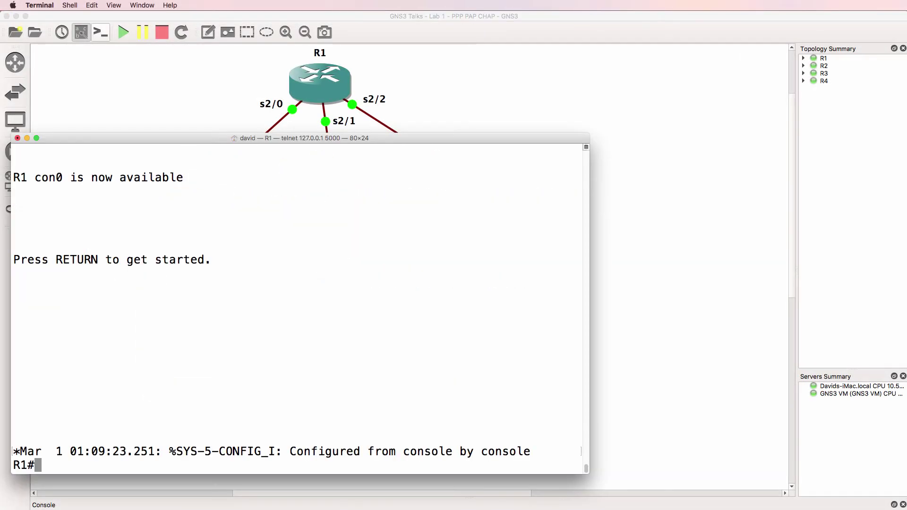
- Enable EIGRP 100 on R1 for network 0.0.0.0 with auto-summary turned off
{"action": "type", "text": "conf t"}
{"action": "key", "text": "Return"}
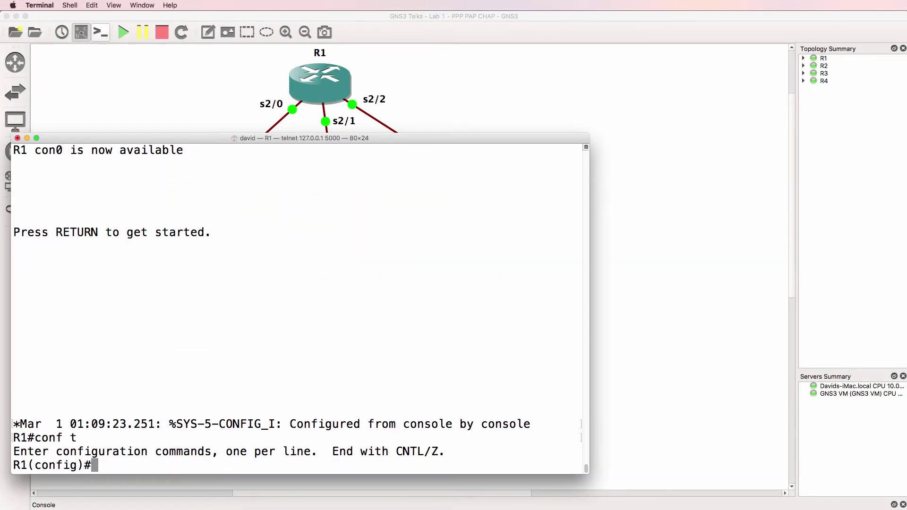
{"action": "type", "text": "router eigrp 100"}
{"action": "key", "text": "Return"}
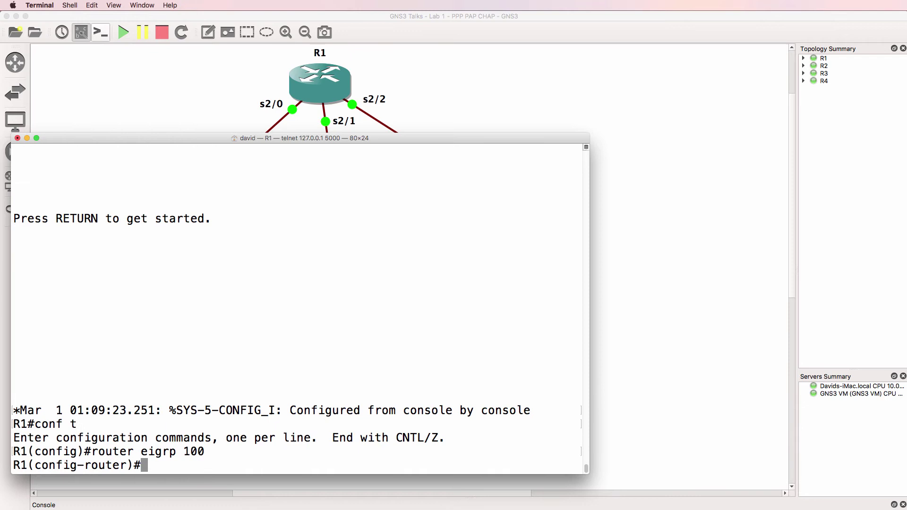
{"action": "type", "text": "net"}
{"action": "key", "text": "Tab"}
{"action": "type", "text": "0.0.0"}
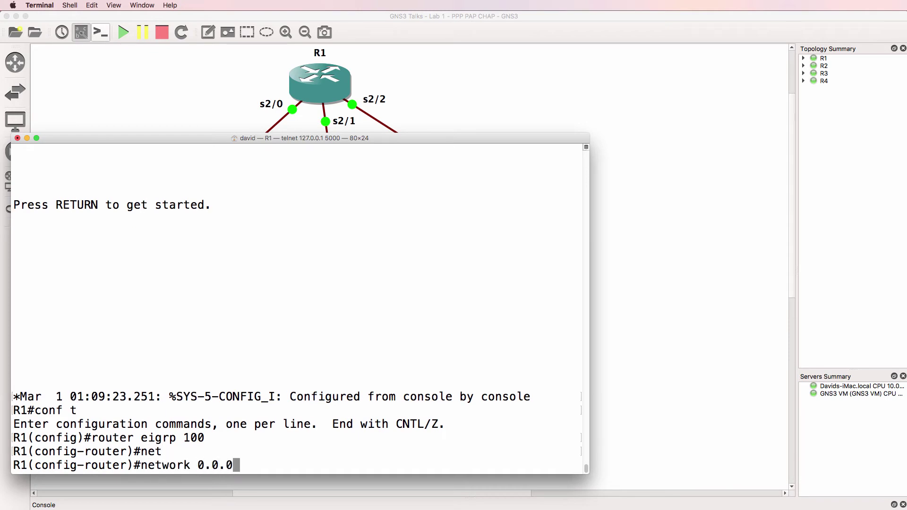
{"action": "key", "text": "Return"}
{"action": "type", "text": "no aut"}
{"action": "key", "text": "Tab"}
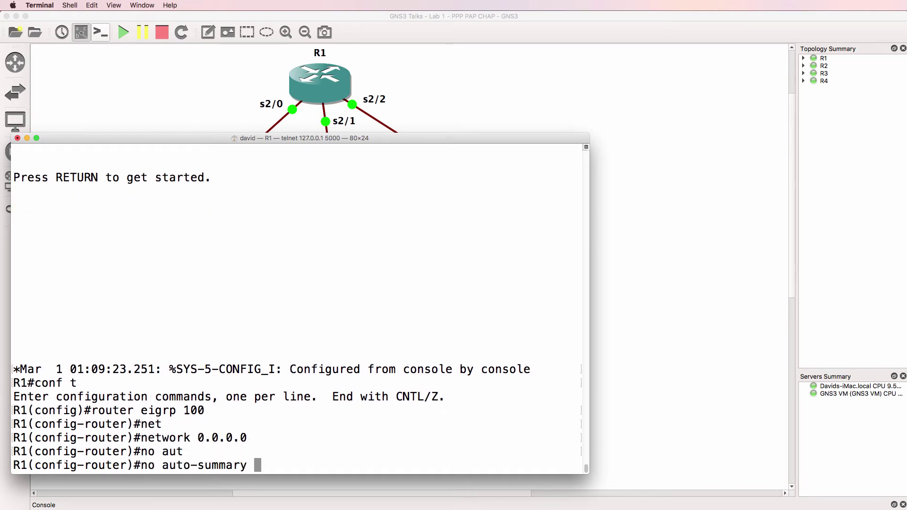
{"action": "key", "text": "Return"}
{"action": "type", "text": "end"}
{"action": "key", "text": "Return"}
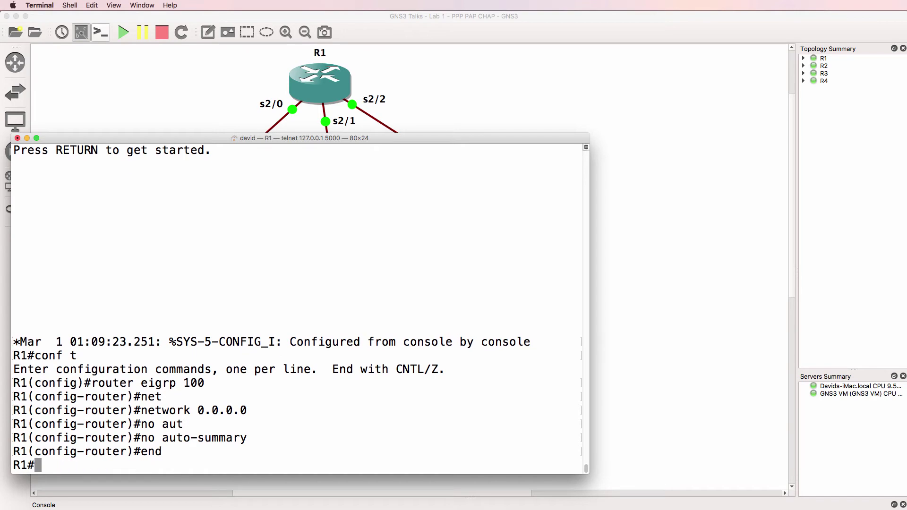
- List R1's EIGRP interfaces and highlight the Lo0 and Se2/0–Se2/2 rows
{"action": "type", "text": "sh ip "}
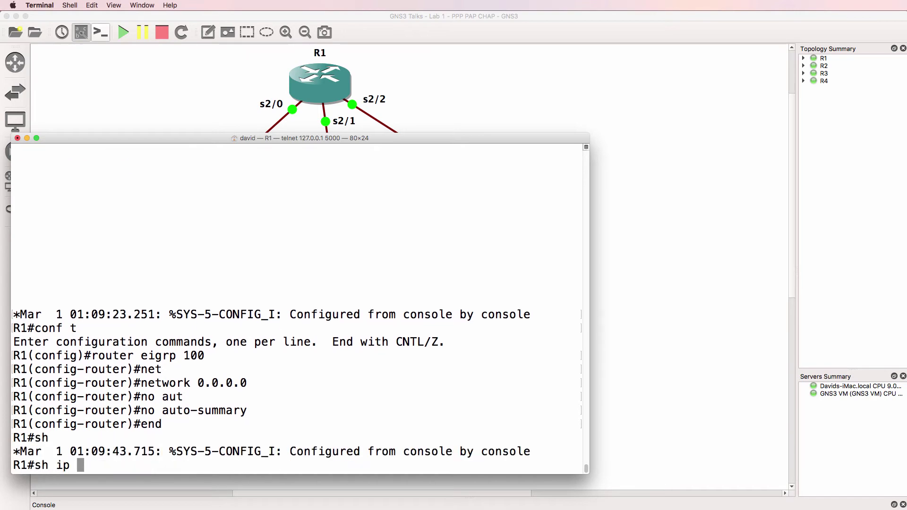
{"action": "type", "text": "eig"}
{"action": "key", "text": "Tab"}
{"action": "type", "text": "in"}
{"action": "key", "text": "Tab"}
{"action": "key", "text": "Return"}
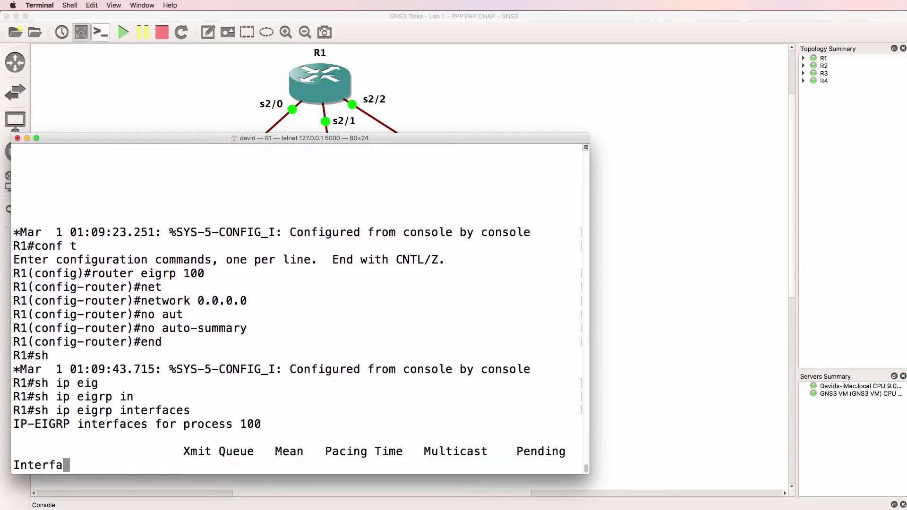
{"action": "double_click", "coordinate": [24, 451]}
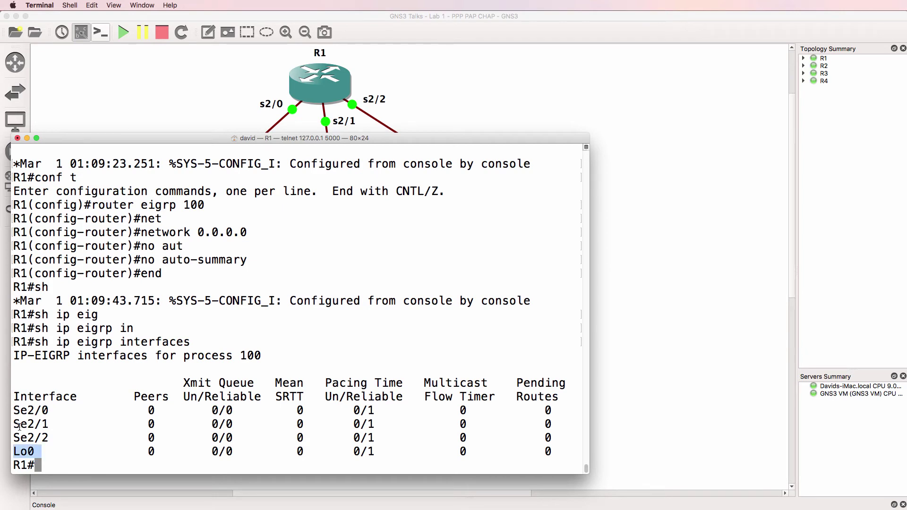
{"action": "left_click_drag", "start_coordinate": [15, 409], "coordinate": [561, 433]}
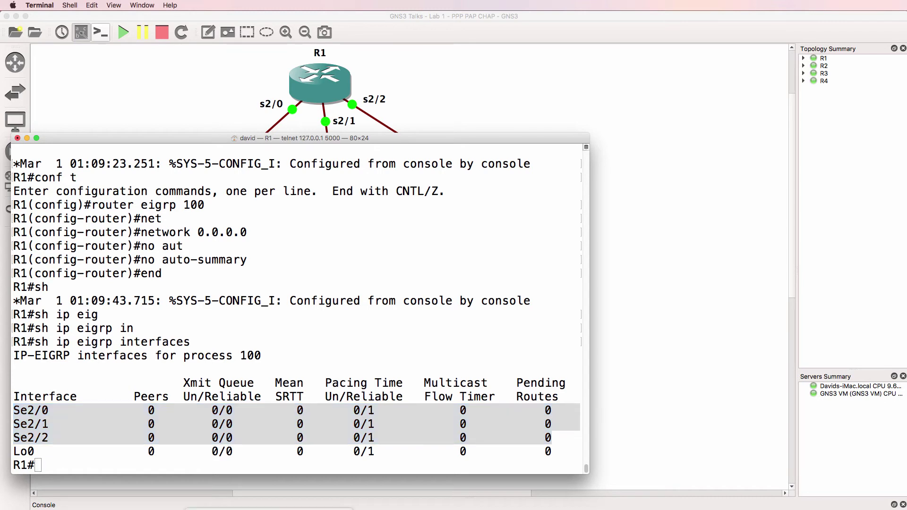
- Enable EIGRP 100 on R2 for network 0.0.0.0 with auto-summary turned off
{"action": "key", "text": "Return"}
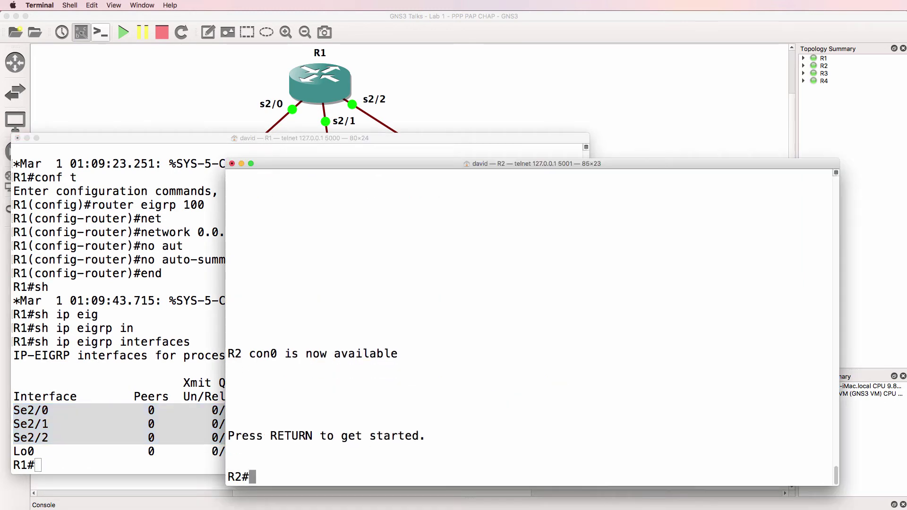
{"action": "type", "text": "conf t"}
{"action": "key", "text": "Return"}
{"action": "type", "text": "router "}
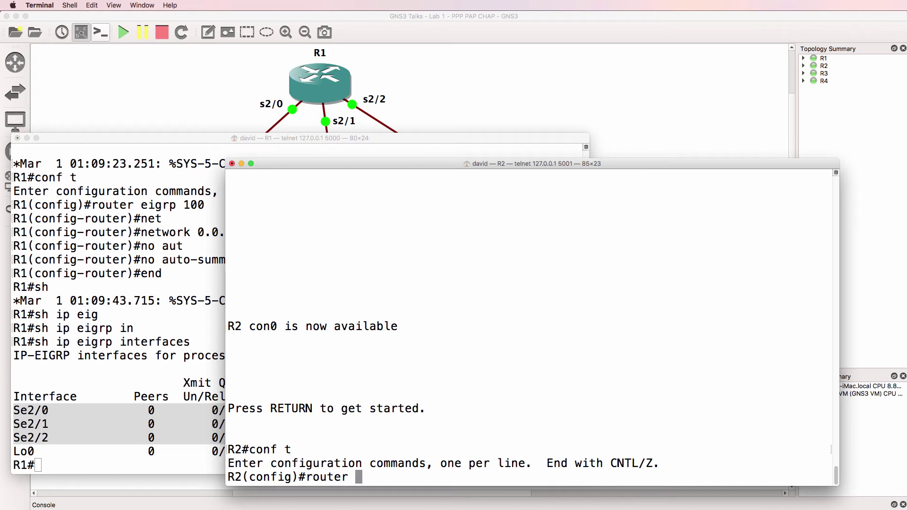
{"action": "type", "text": "eigrp 100"}
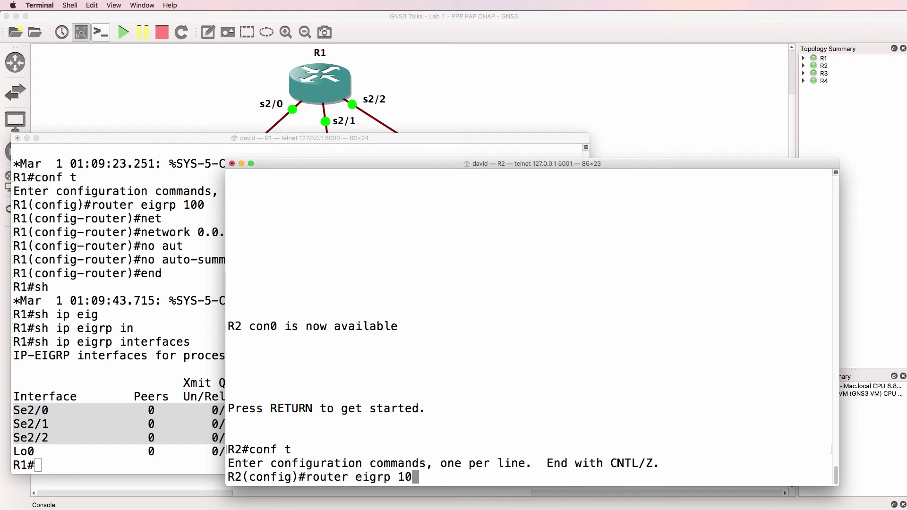
{"action": "key", "text": "Return"}
{"action": "type", "text": "net"}
{"action": "key", "text": "Tab"}
{"action": "type", "text": "0.0.0.0"}
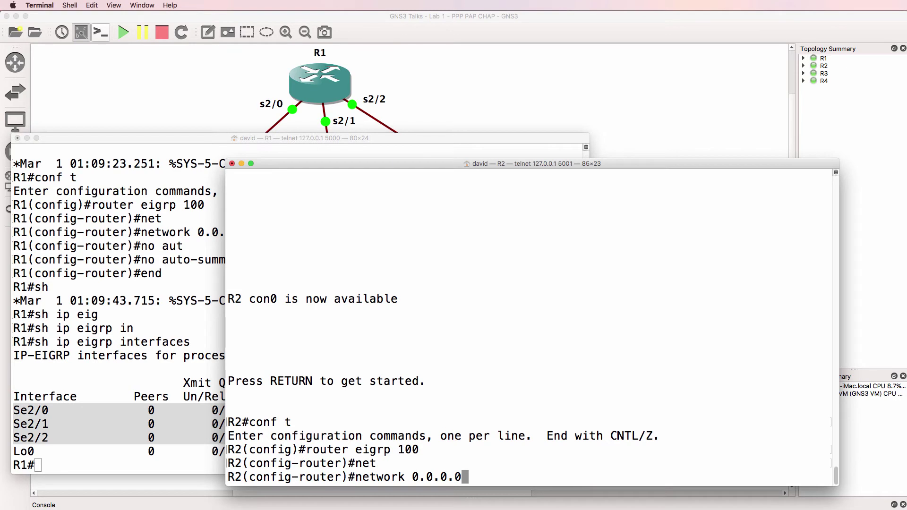
{"action": "key", "text": "Return"}
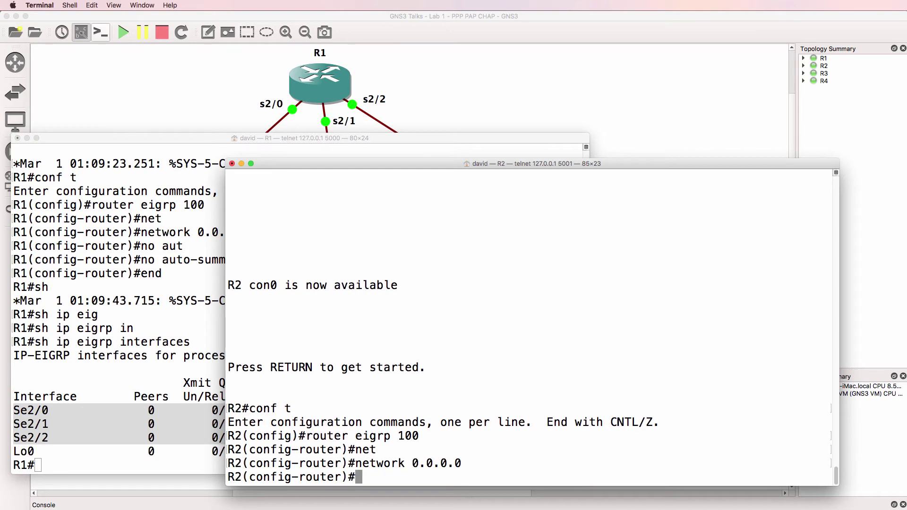
{"action": "type", "text": "no au"}
{"action": "key", "text": "Tab"}
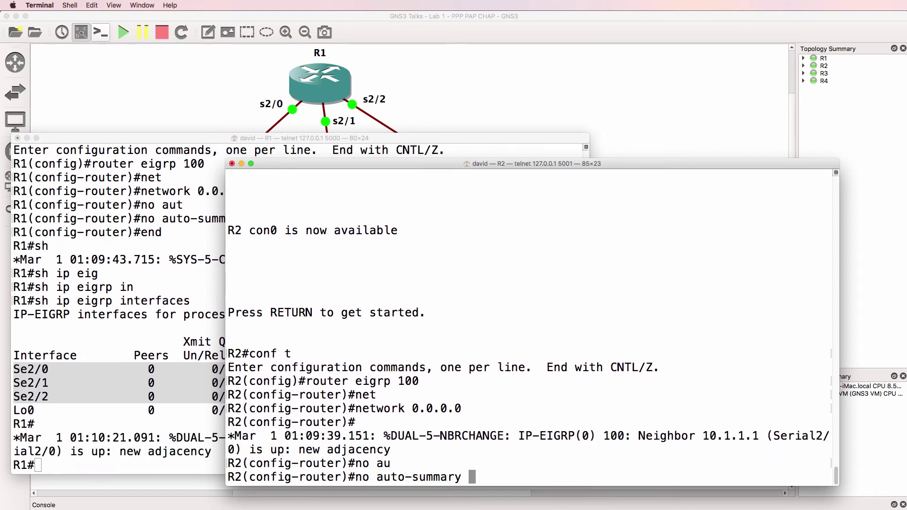
{"action": "key", "text": "Return"}
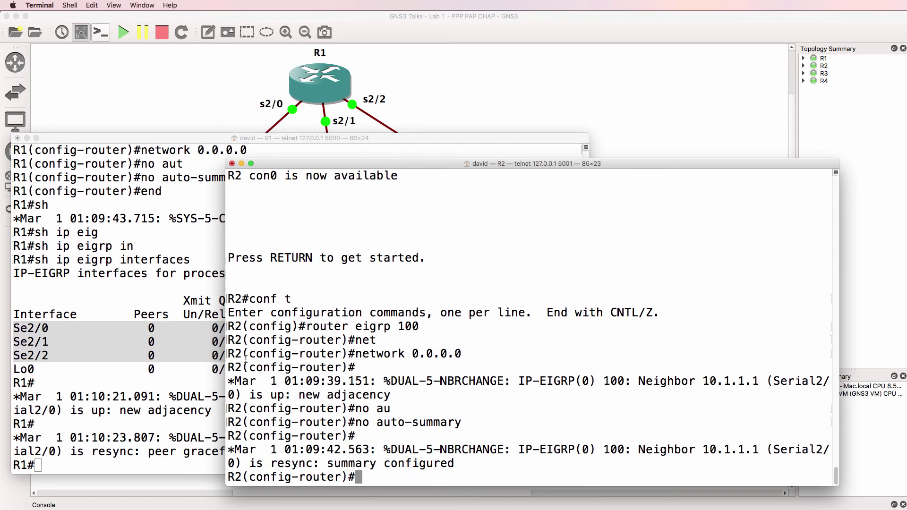
- Enable EIGRP 100 on R3 for network 0.0.0.0 with auto-summary turned off
{"action": "key", "text": "super+grave"}
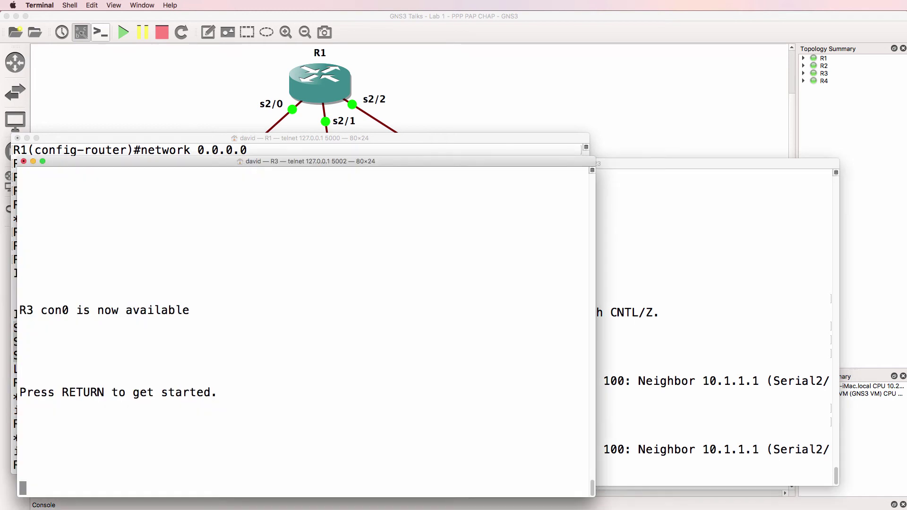
{"action": "key", "text": "Return"}
{"action": "type", "text": "conf t"}
{"action": "key", "text": "Return"}
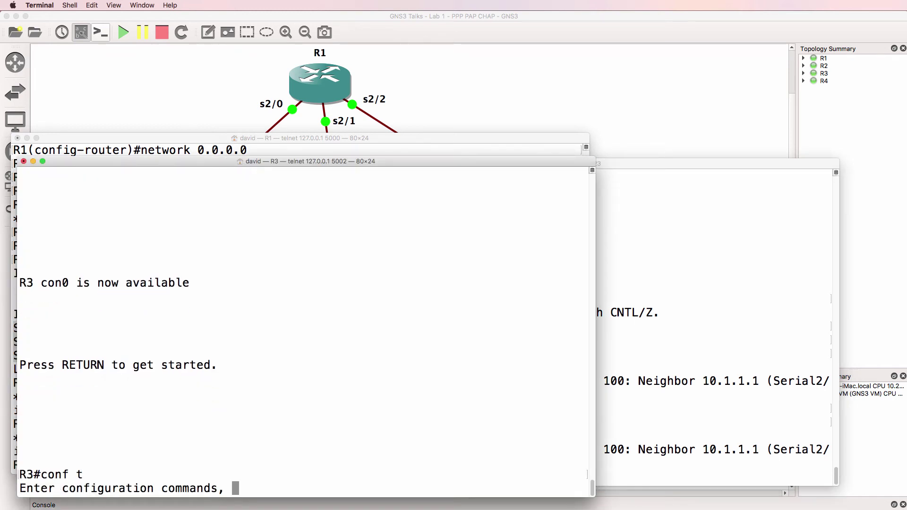
{"action": "type", "text": "router eigrp 100"}
{"action": "key", "text": "Return"}
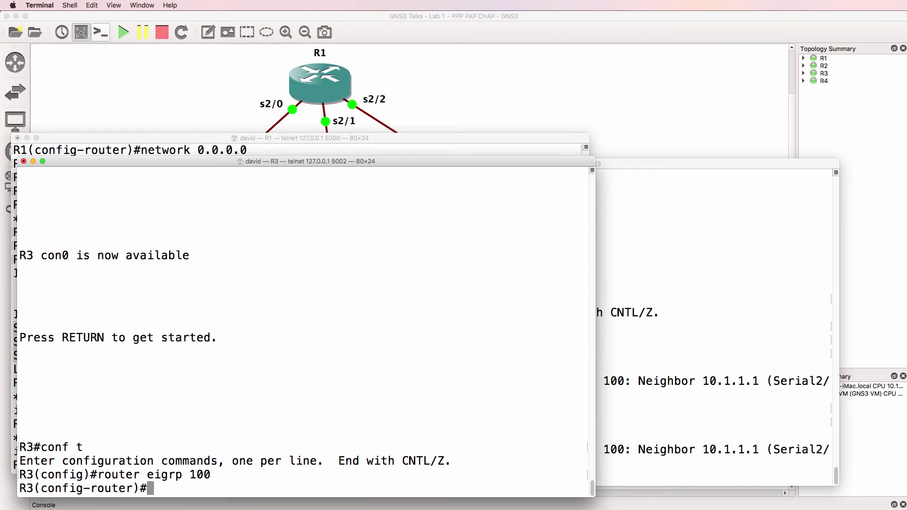
{"action": "type", "text": "n"}
{"action": "type", "text": "et"}
{"action": "key", "text": "Tab"}
{"action": "type", "text": "1"}
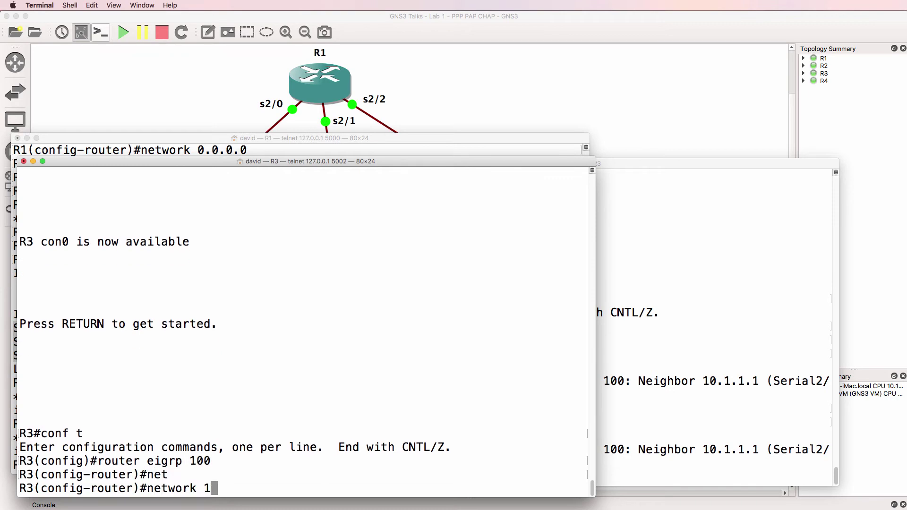
{"action": "key", "text": "BackSpace"}
{"action": "type", "text": "0.0.0.0"}
{"action": "key", "text": "Return"}
{"action": "type", "text": "no au"}
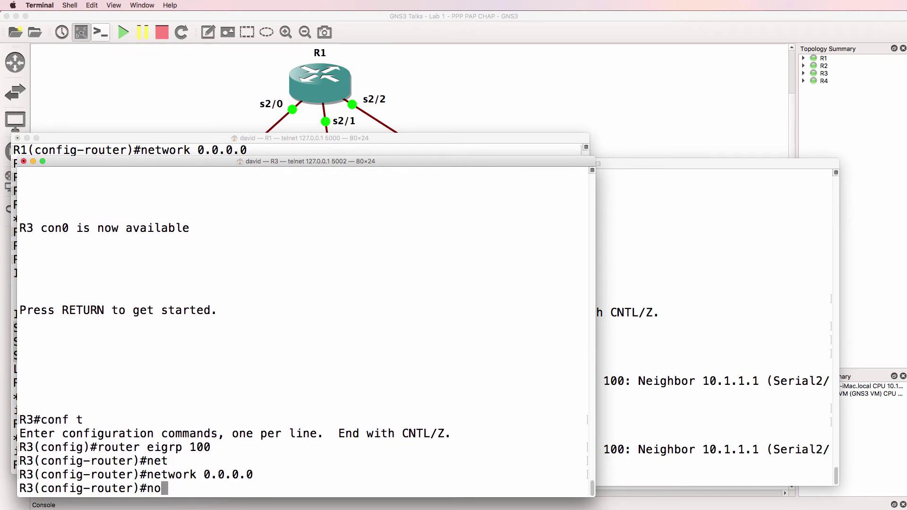
{"action": "key", "text": "Tab"}
{"action": "key", "text": "Return"}
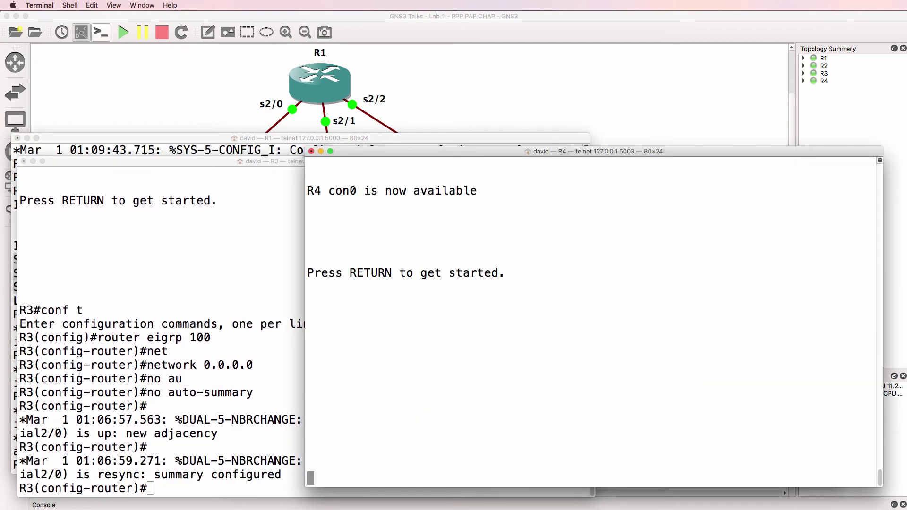
- Enable EIGRP 100 on R4 for network 0.0.0.0 with auto-summary turned off
{"action": "key", "text": "Return"}
{"action": "key", "text": "Return"}
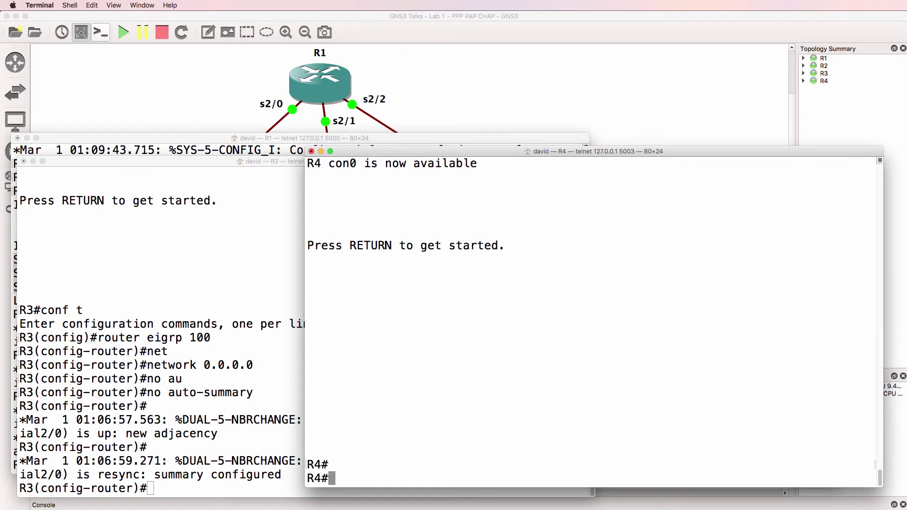
{"action": "type", "text": "conf t"}
{"action": "key", "text": "Return"}
{"action": "type", "text": "router eigrp 100"}
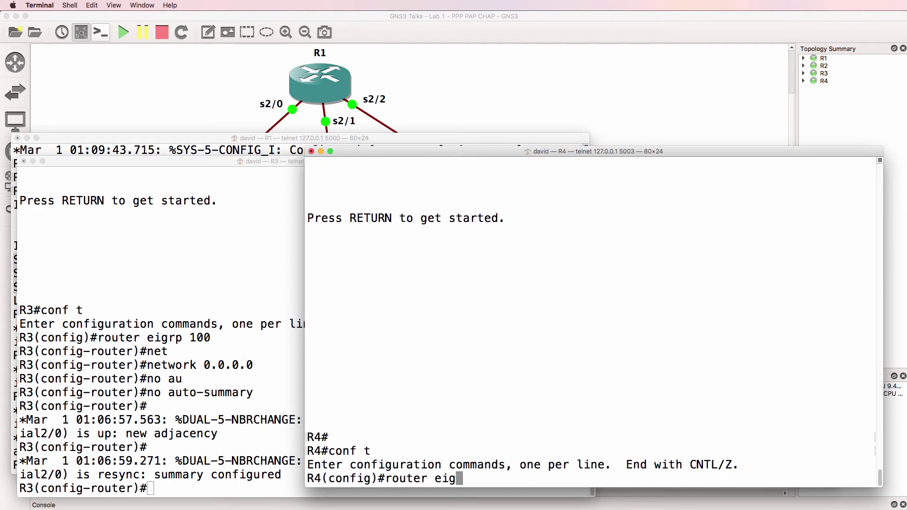
{"action": "key", "text": "Return"}
{"action": "type", "text": "net"}
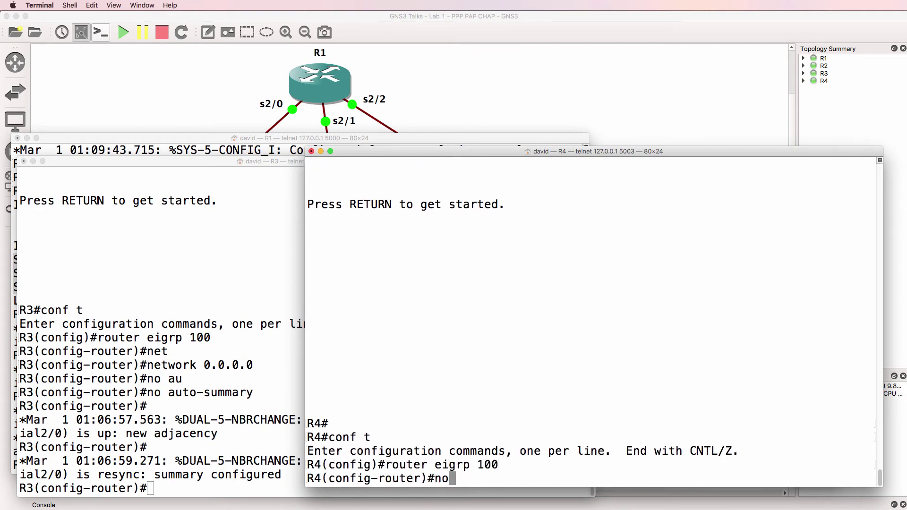
{"action": "key", "text": "Tab"}
{"action": "type", "text": "0.0.0.0"}
{"action": "key", "text": "Return"}
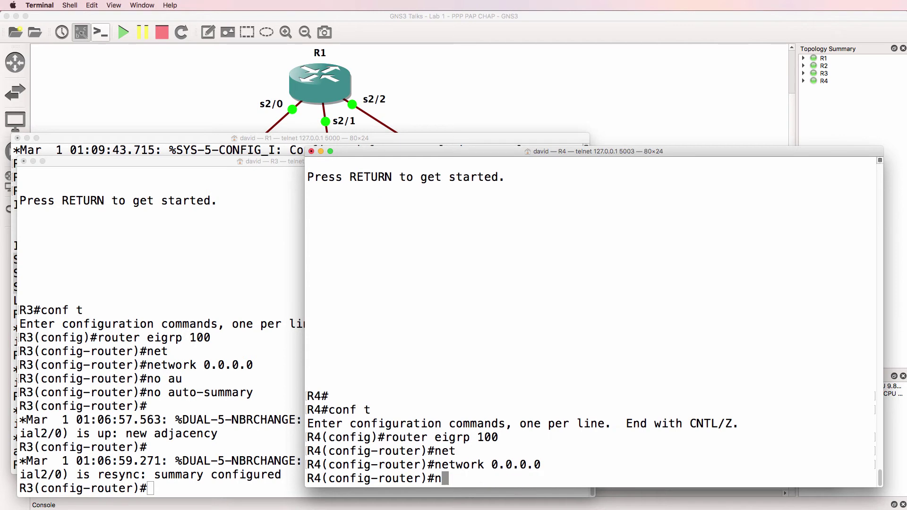
{"action": "type", "text": "no au"}
{"action": "key", "text": "Tab"}
{"action": "key", "text": "Return"}
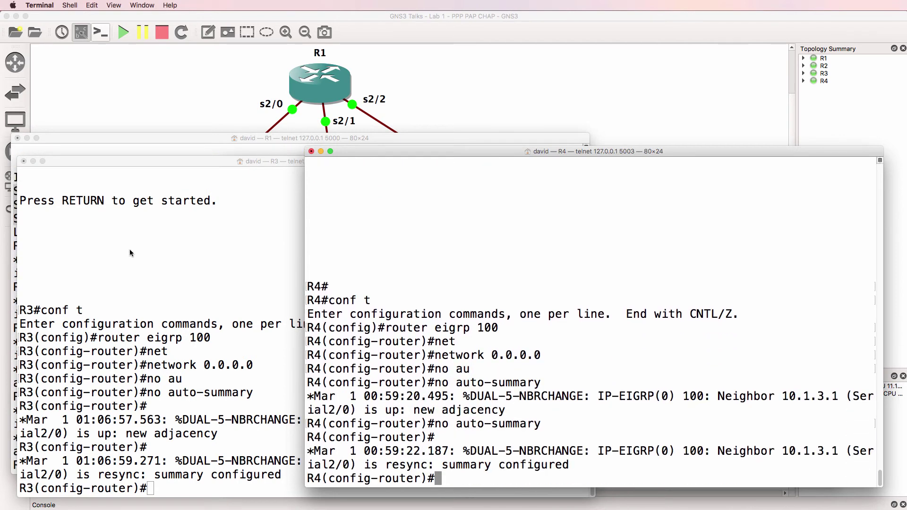
- Show R1's EIGRP neighbours and highlight the three-entry neighbour table
{"action": "left_click", "coordinate": [165, 137]}
{"action": "type", "text": "sh ip ei"}
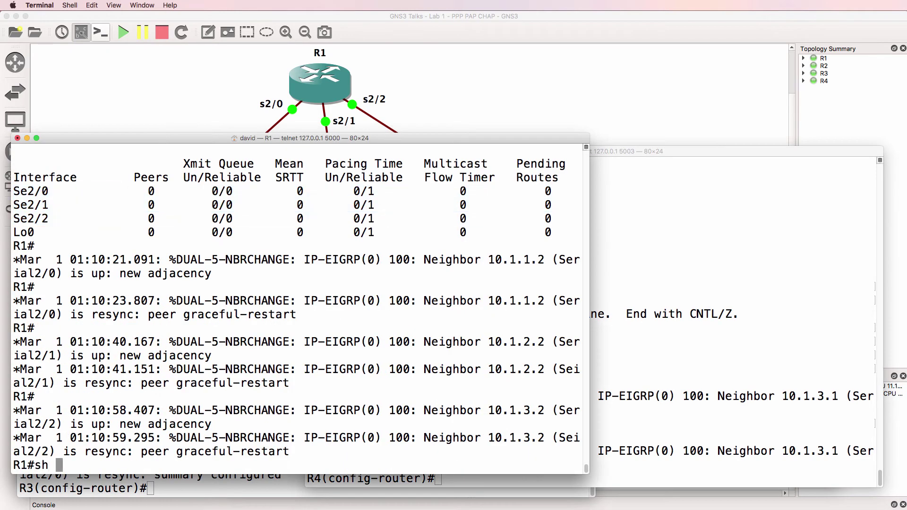
{"action": "key", "text": "Tab"}
{"action": "type", "text": "n"}
{"action": "key", "text": "Tab"}
{"action": "key", "text": "Return"}
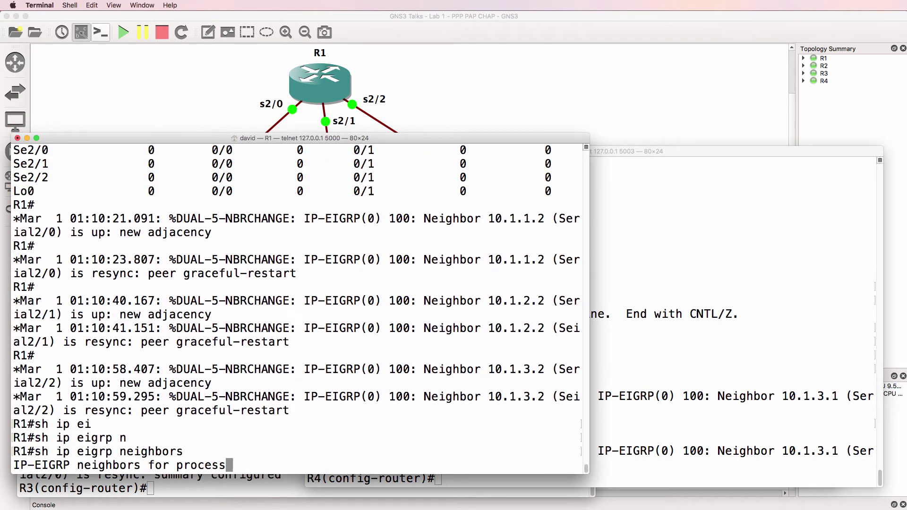
{"action": "left_click_drag", "start_coordinate": [33, 411], "coordinate": [560, 460]}
{"action": "left_click", "coordinate": [541, 32]}
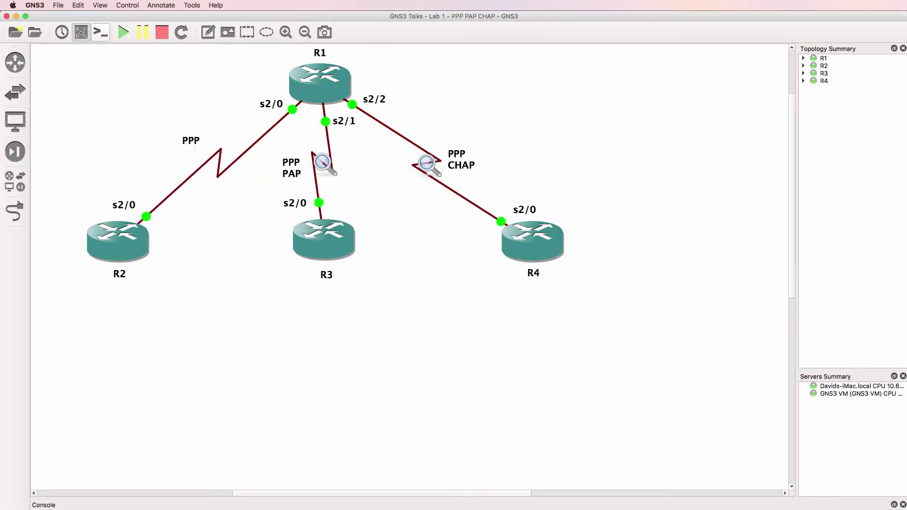
- Display R1's routing table and highlight the three EIGRP-learned loopback routes
{"action": "key", "text": "super+Tab"}
{"action": "type", "text": "sh ip ruote"}
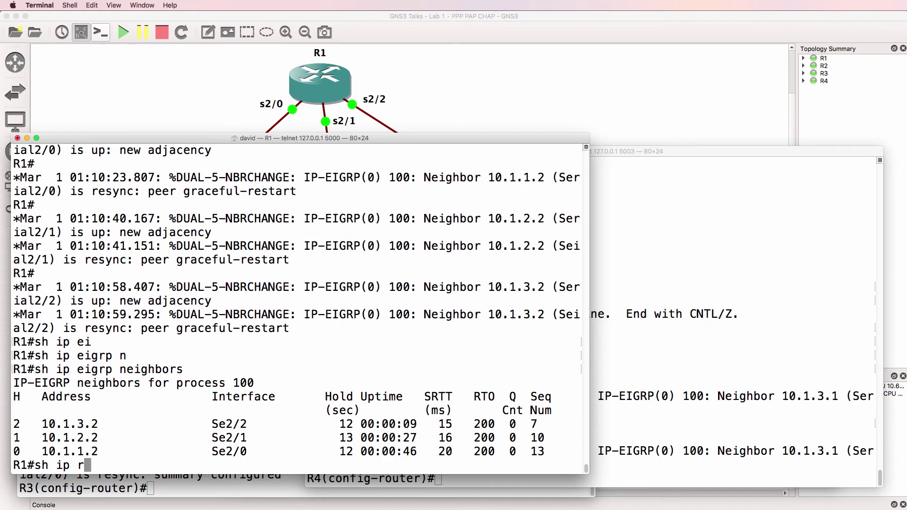
{"action": "key", "text": "BackSpace"}
{"action": "key", "text": "BackSpace"}
{"action": "key", "text": "BackSpace"}
{"action": "key", "text": "BackSpace"}
{"action": "type", "text": "oute"}
{"action": "key", "text": "Return"}
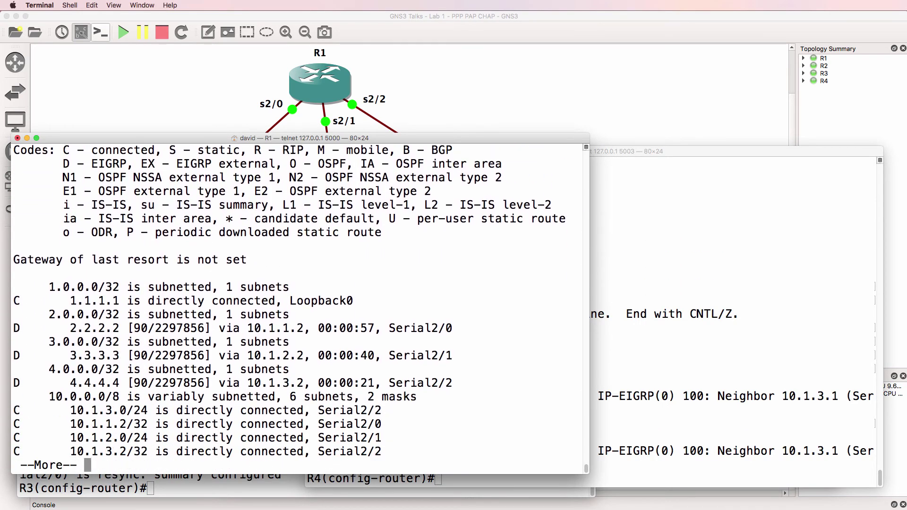
{"action": "key", "text": "space"}
{"action": "left_click_drag", "start_coordinate": [21, 285], "coordinate": [508, 351]}
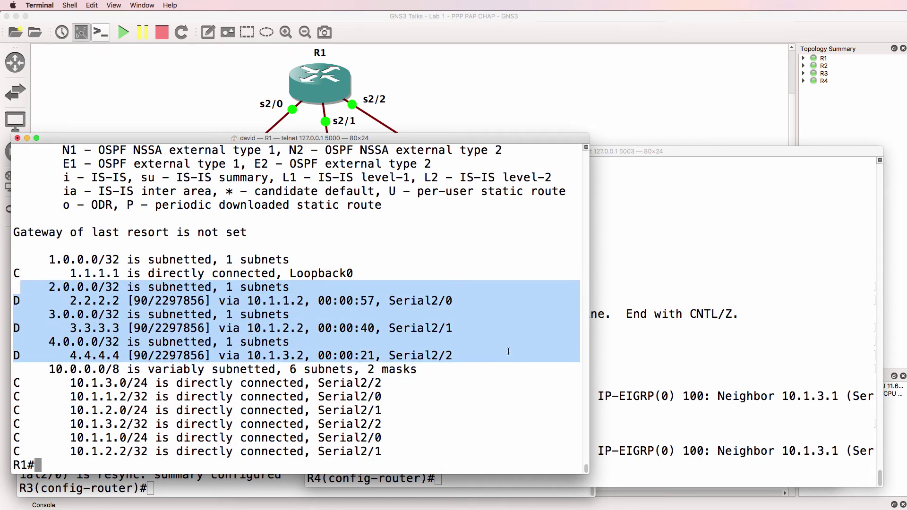
- Ping the loopbacks 1.1.1.1, 2.2.2.2, 3.3.3.3 and 4.4.4.4 from R1
{"action": "type", "text": "ping 1.1.1.1"}
{"action": "key", "text": "Return"}
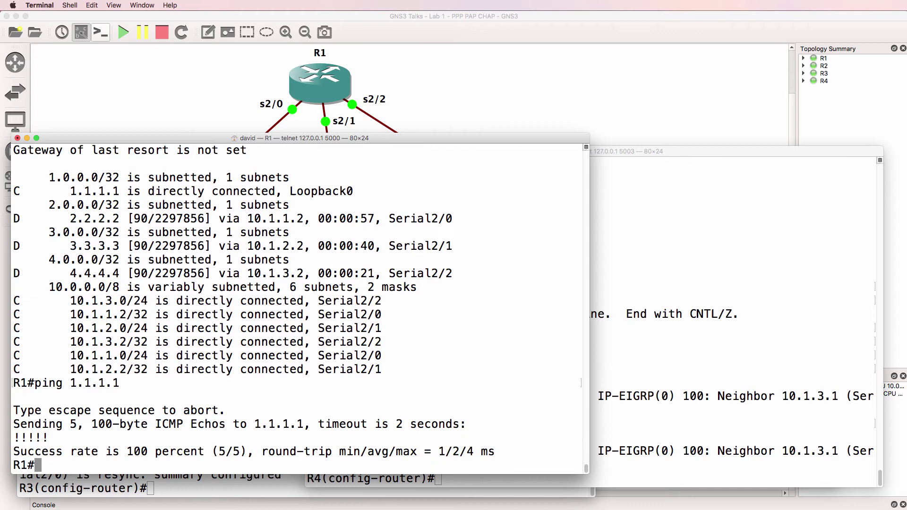
{"action": "type", "text": "ping 2.2.2.2."}
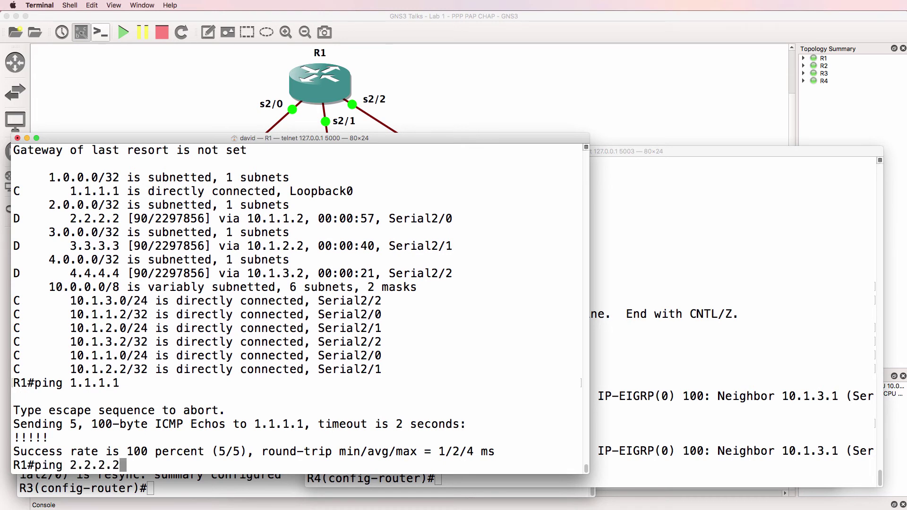
{"action": "key", "text": "BackSpace"}
{"action": "key", "text": "Return"}
{"action": "type", "text": "ping "}
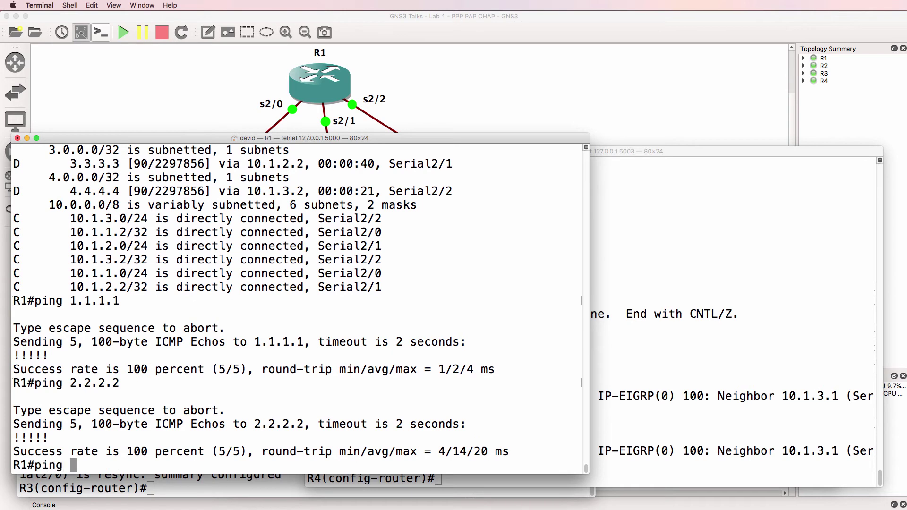
{"action": "type", "text": "3.3.3.3."}
{"action": "key", "text": "Return"}
{"action": "type", "text": "ping 4.4.4.4"}
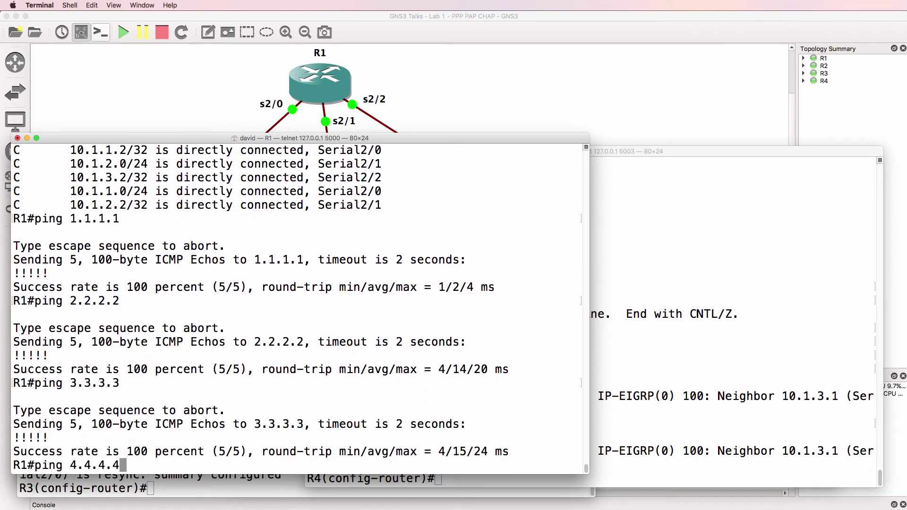
{"action": "key", "text": "Return"}
- Redisplay R1's routing table, highlight the loopback routes, and return to the topology
{"action": "type", "text": "s"}
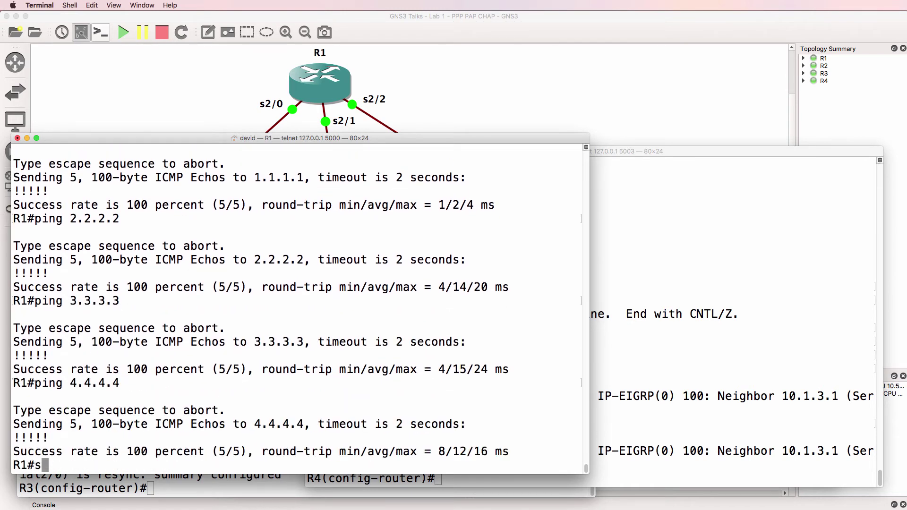
{"action": "type", "text": "h ip route"}
{"action": "key", "text": "Return"}
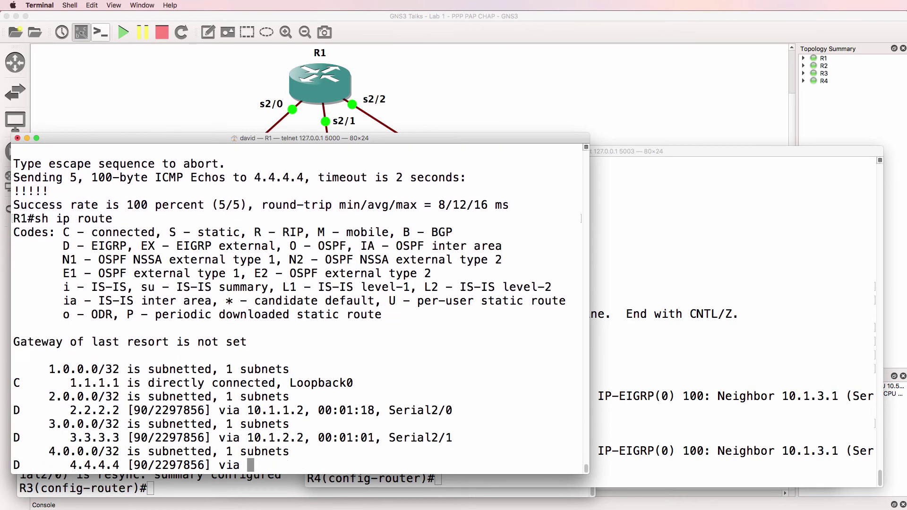
{"action": "left_click_drag", "start_coordinate": [15, 243], "coordinate": [361, 370]}
{"action": "key", "text": "super+Tab"}
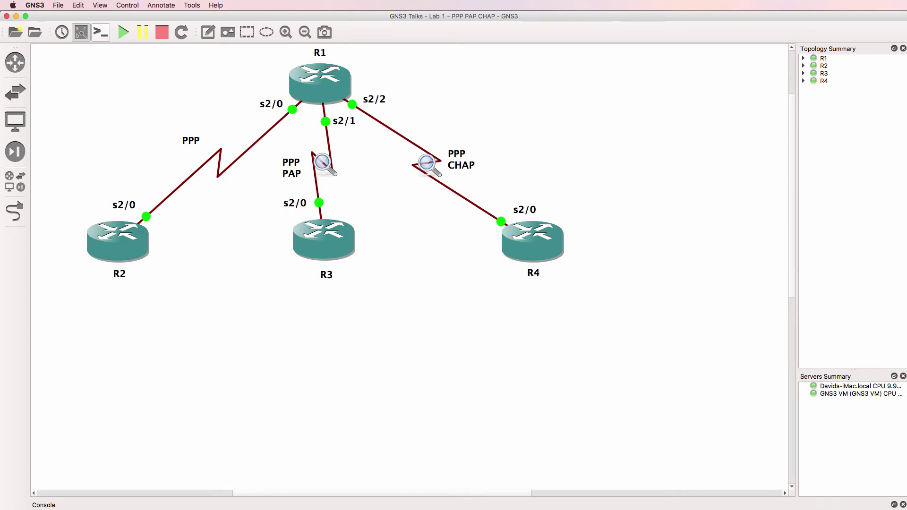
- Show R2's routing table and highlight the EIGRP routes to 1.1.1.1, 3.3.3.3 and 4.4.4.4
{"action": "key", "text": "super+Tab"}
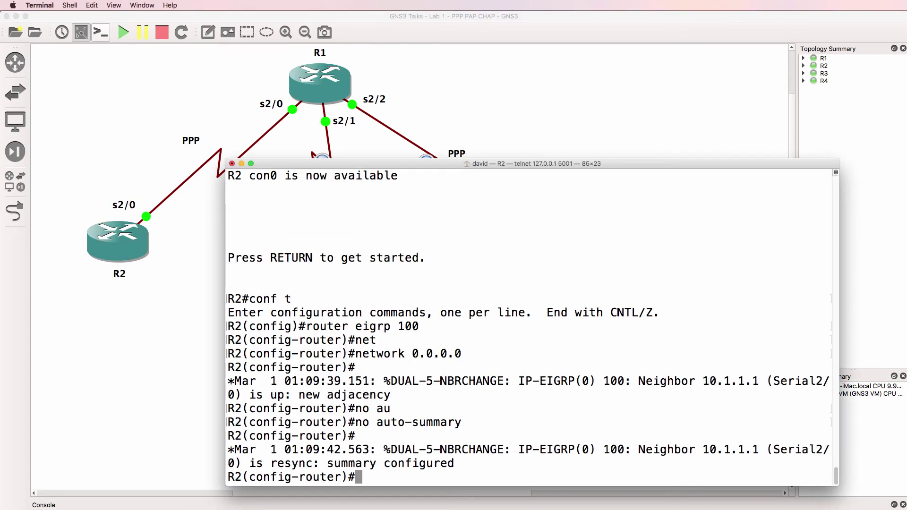
{"action": "type", "text": "end"}
{"action": "key", "text": "Return"}
{"action": "type", "text": "sh ip route"}
{"action": "key", "text": "Return"}
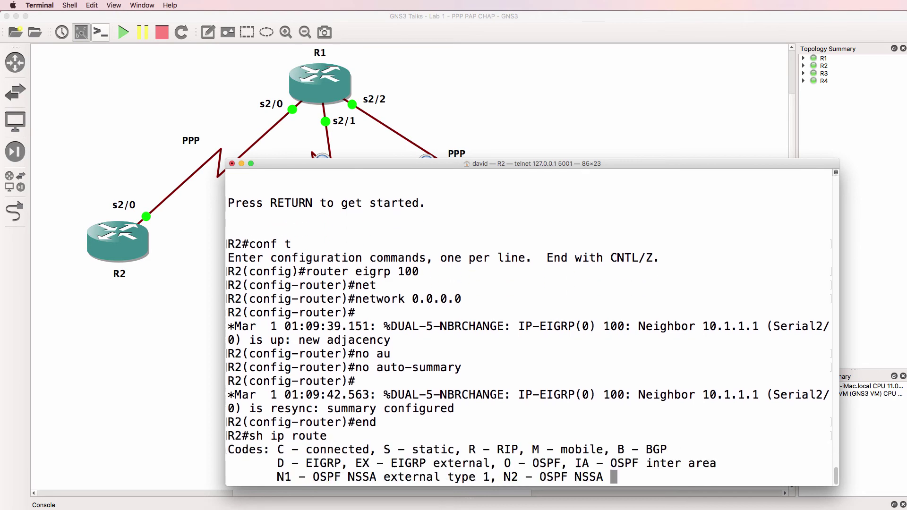
{"action": "key", "text": "space"}
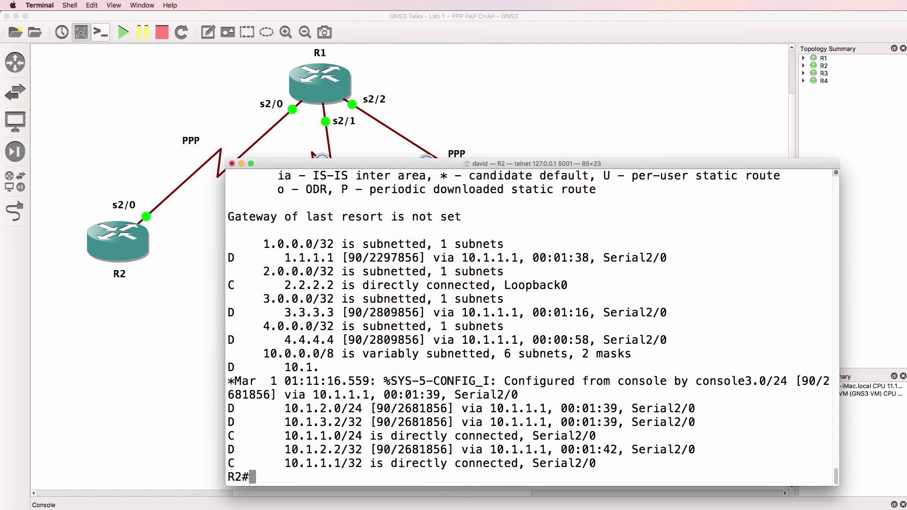
{"action": "left_click_drag", "start_coordinate": [251, 259], "coordinate": [440, 286]}
{"action": "left_click_drag", "start_coordinate": [277, 319], "coordinate": [398, 316]}
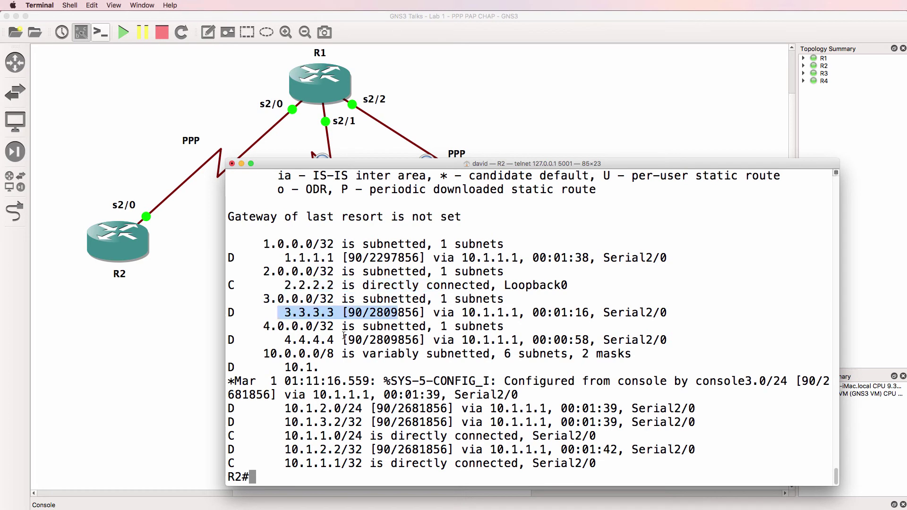
{"action": "left_click_drag", "start_coordinate": [291, 341], "coordinate": [437, 334]}
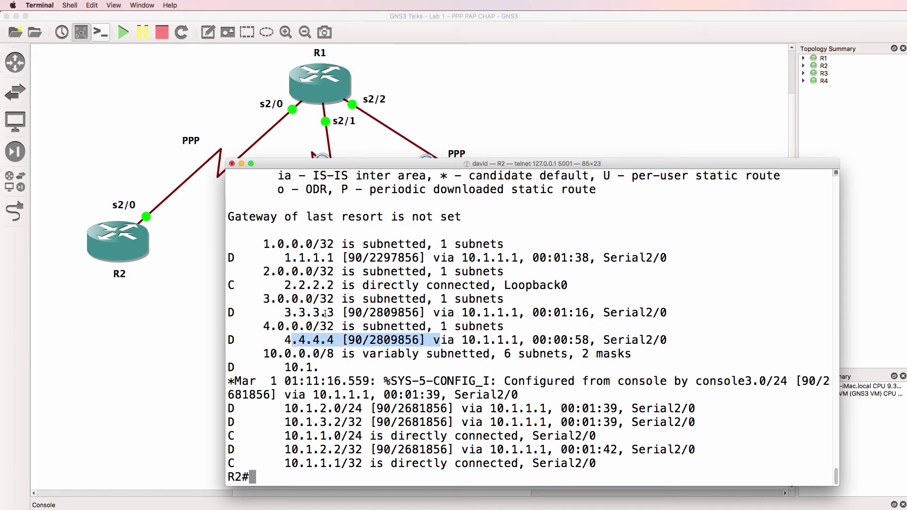
{"action": "left_click_drag", "start_coordinate": [229, 285], "coordinate": [572, 286]}
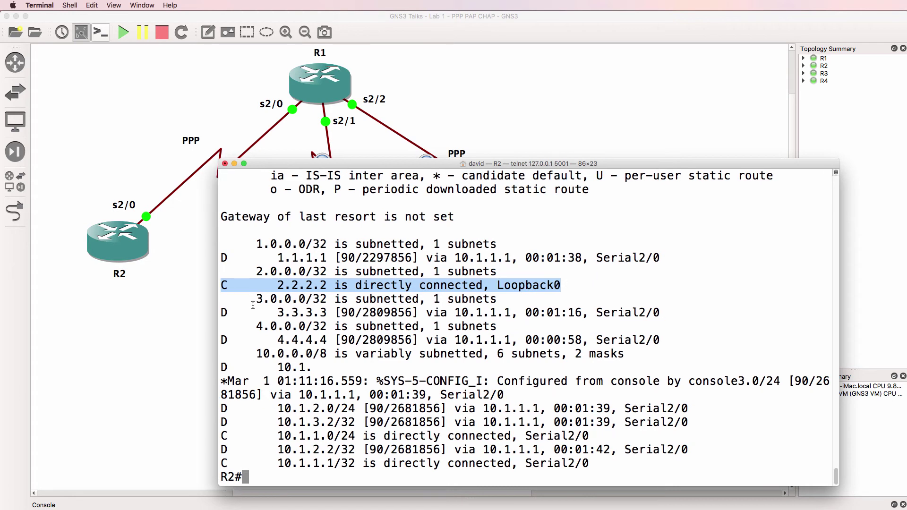
{"action": "left_click_drag", "start_coordinate": [250, 299], "coordinate": [645, 339]}
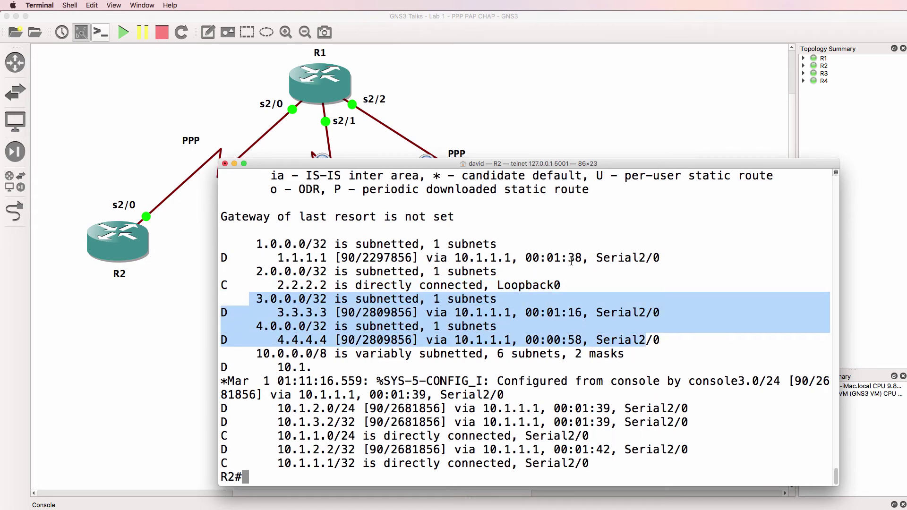
{"action": "left_click_drag", "start_coordinate": [660, 258], "coordinate": [246, 252]}
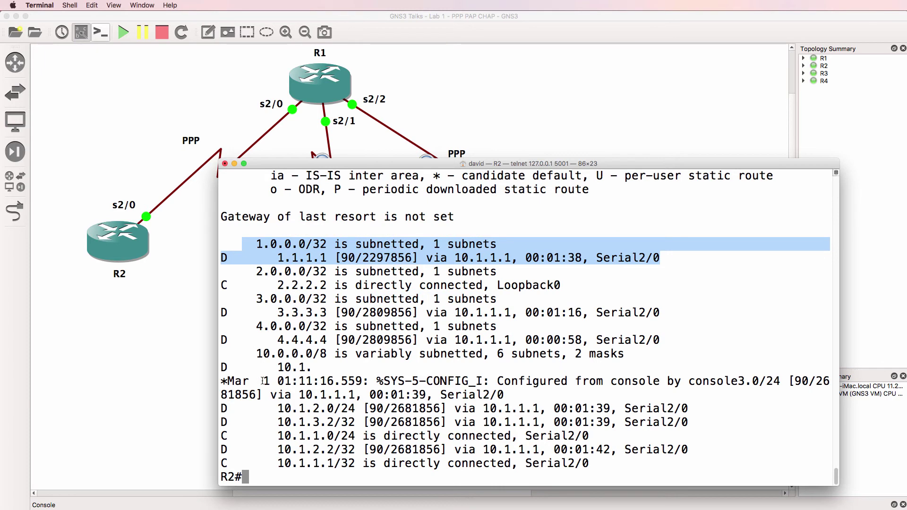
- Redisplay R2's routes, highlighting subnets 10.1.3.0, 10.1.2.0 and host route 10.1.3.2/32
{"action": "type", "text": "sh ip route"}
{"action": "key", "text": "Return"}
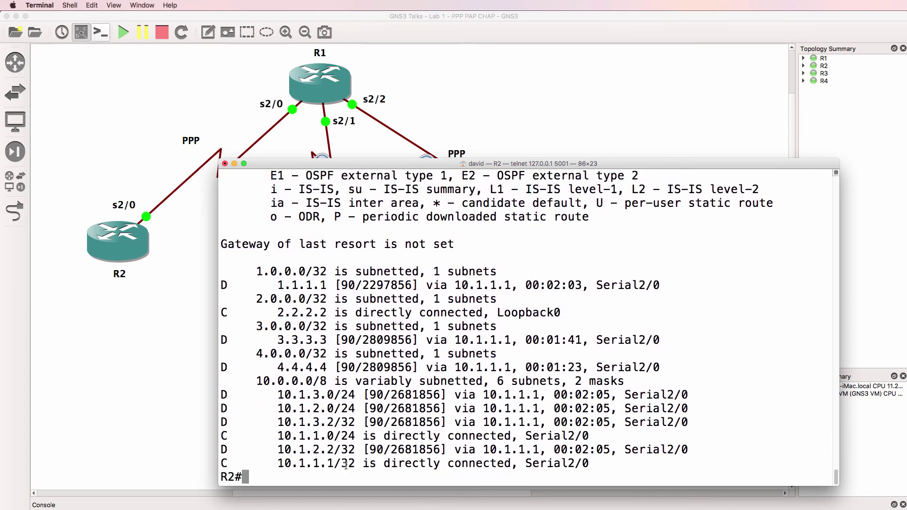
{"action": "left_click_drag", "start_coordinate": [285, 396], "coordinate": [373, 419]}
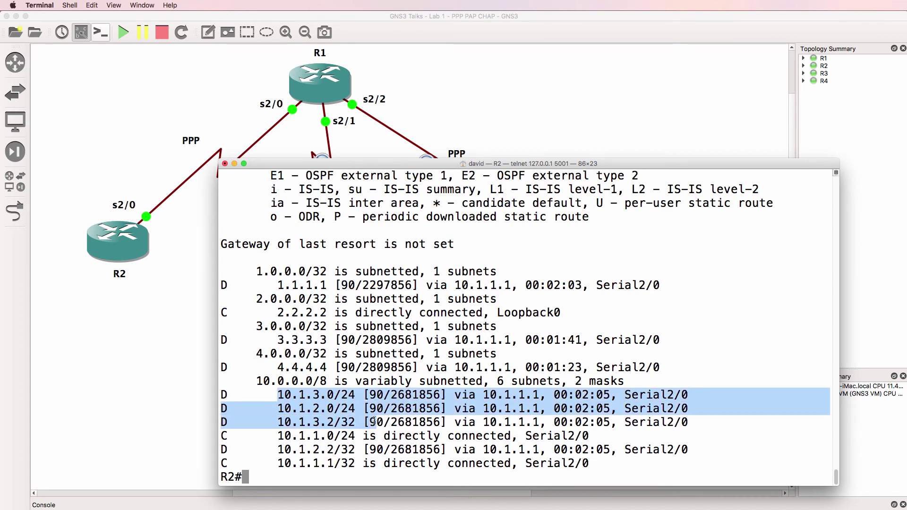
{"action": "left_click_drag", "start_coordinate": [264, 422], "coordinate": [378, 422]}
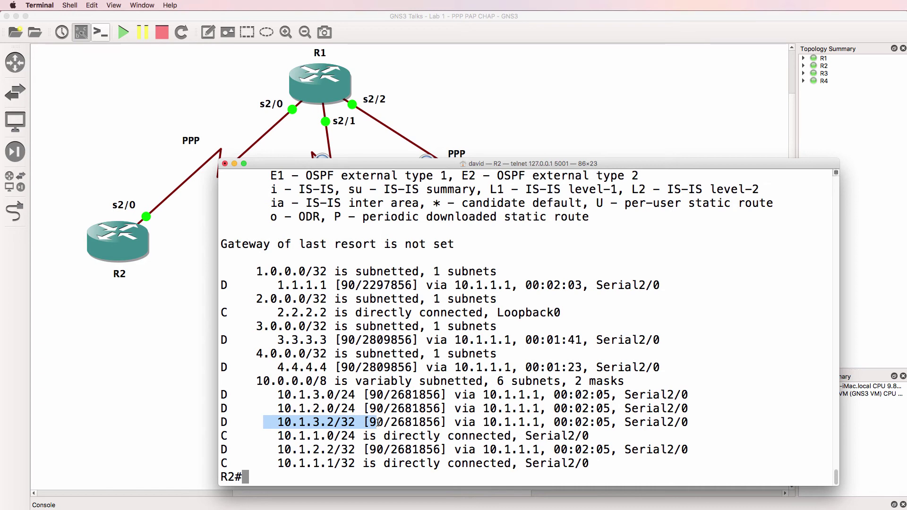
- Ping 10.1.2.2 and 10.1.3.2 from R2, then show its routing table again
{"action": "type", "text": "ping 10"}
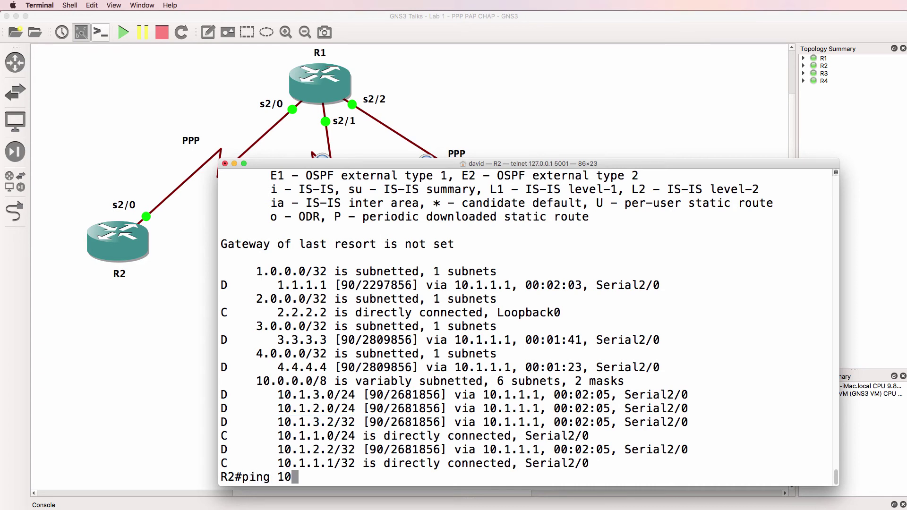
{"action": "type", "text": ".1.2.2"}
{"action": "key", "text": "Return"}
{"action": "key", "text": "Up"}
{"action": "key", "text": "BackSpace"}
{"action": "key", "text": "BackSpace"}
{"action": "key", "text": "BackSpace"}
{"action": "type", "text": "3"}
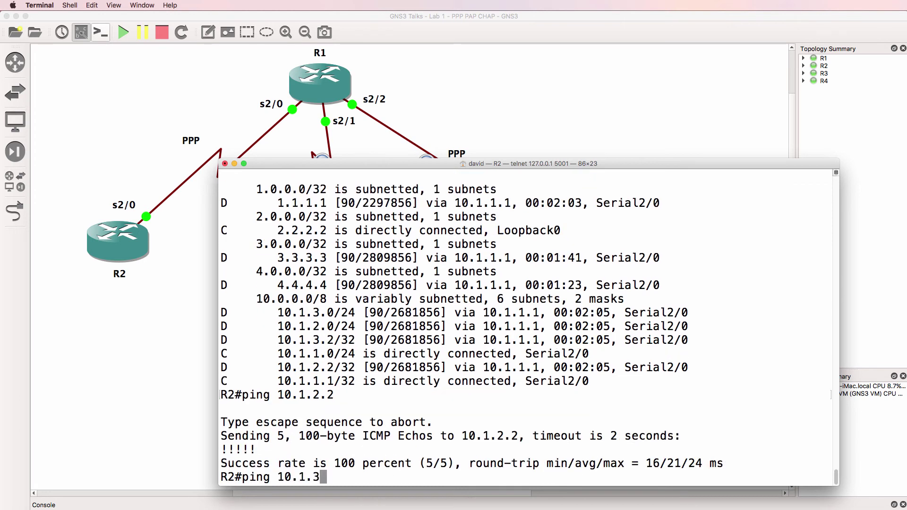
{"action": "type", "text": ".2"}
{"action": "key", "text": "Return"}
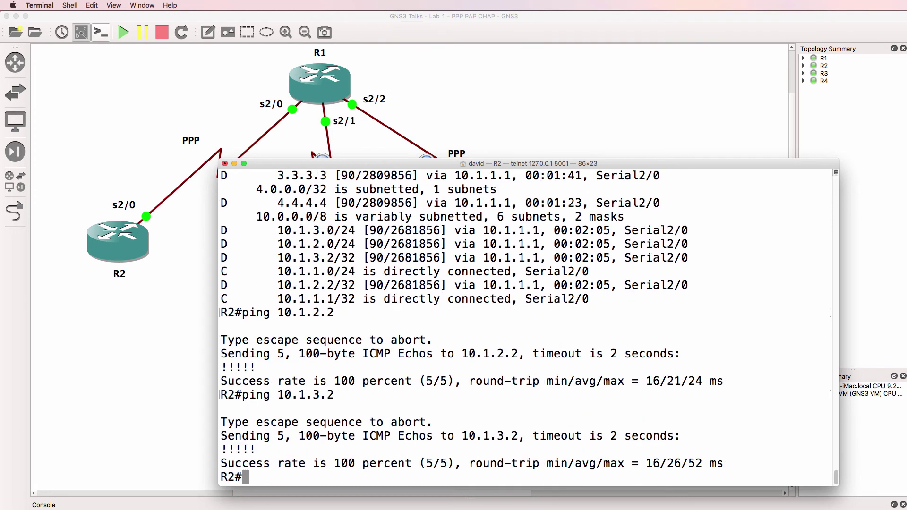
{"action": "type", "text": "sh ip route"}
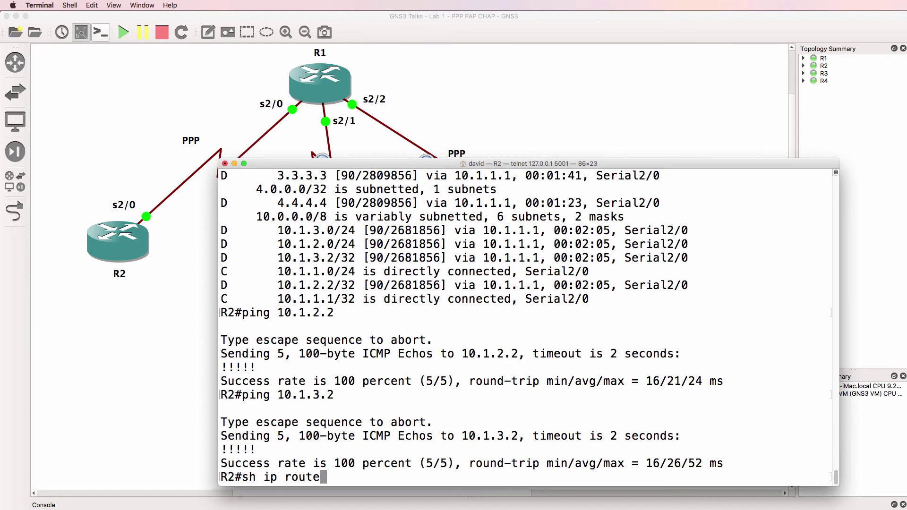
{"action": "key", "text": "Return"}
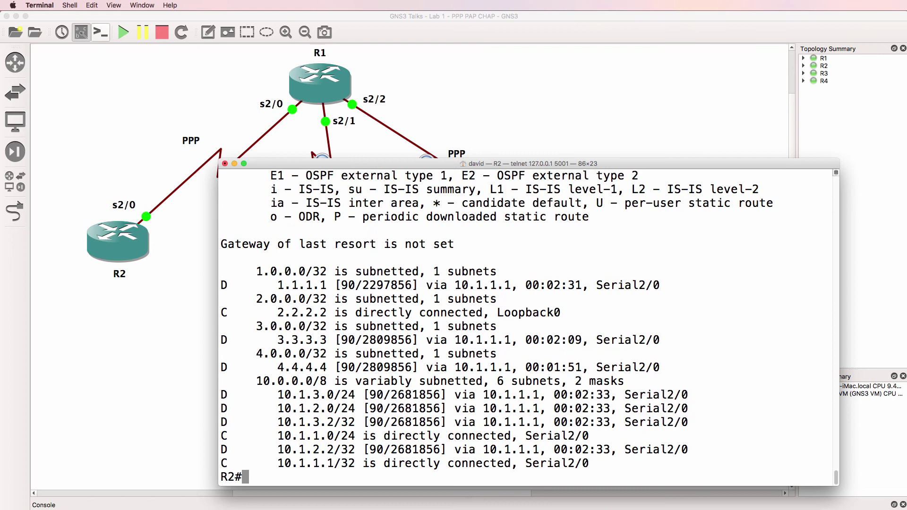
- Apply the eigrp display filter to the R1–R3 capture
{"action": "left_click", "coordinate": [447, 78]}
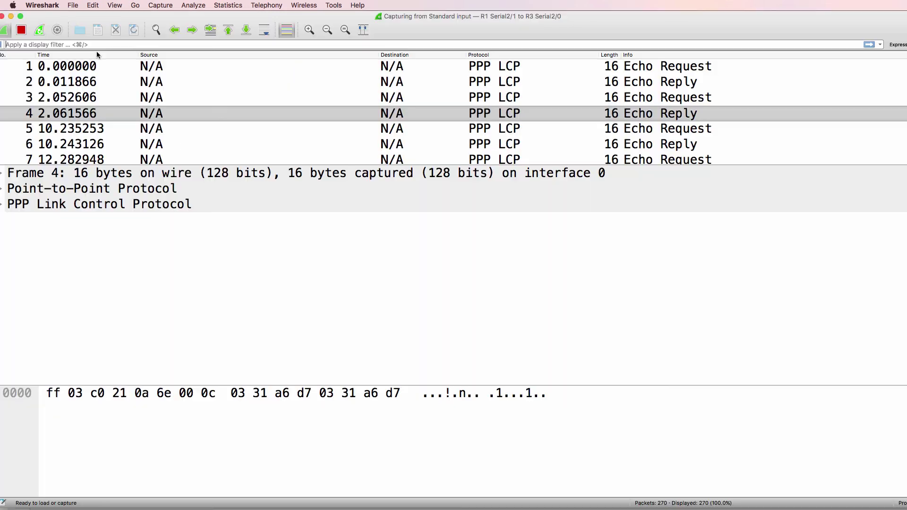
{"action": "type", "text": "eigrp"}
{"action": "key", "text": "Return"}
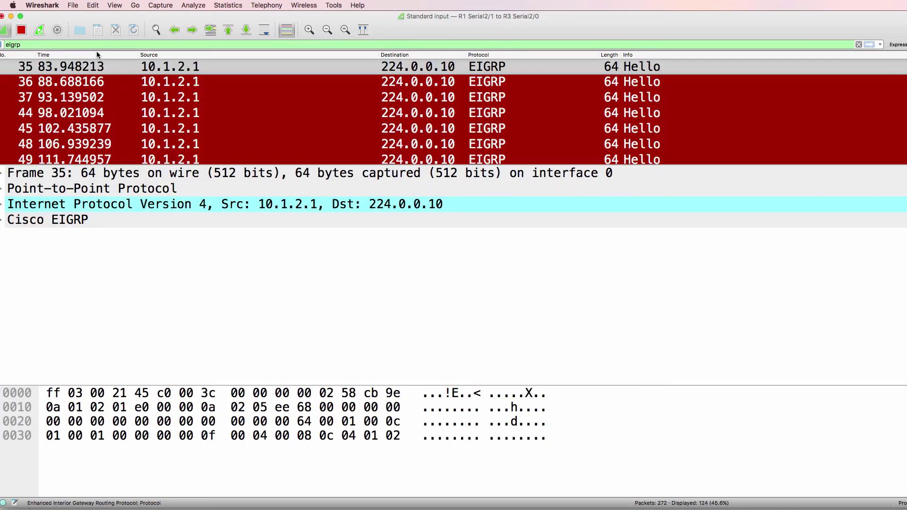
- Inspect Hello frame 35 and Update 68, then select Hello packet 69
{"action": "left_click", "coordinate": [127, 72]}
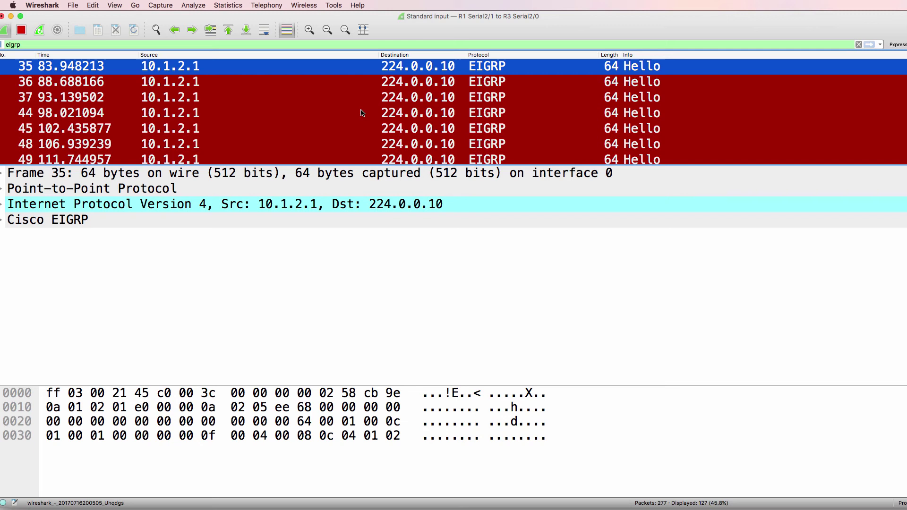
{"action": "scroll", "coordinate": [364, 114], "scroll_direction": "down", "scroll_amount": 5}
{"action": "left_click", "coordinate": [212, 69]}
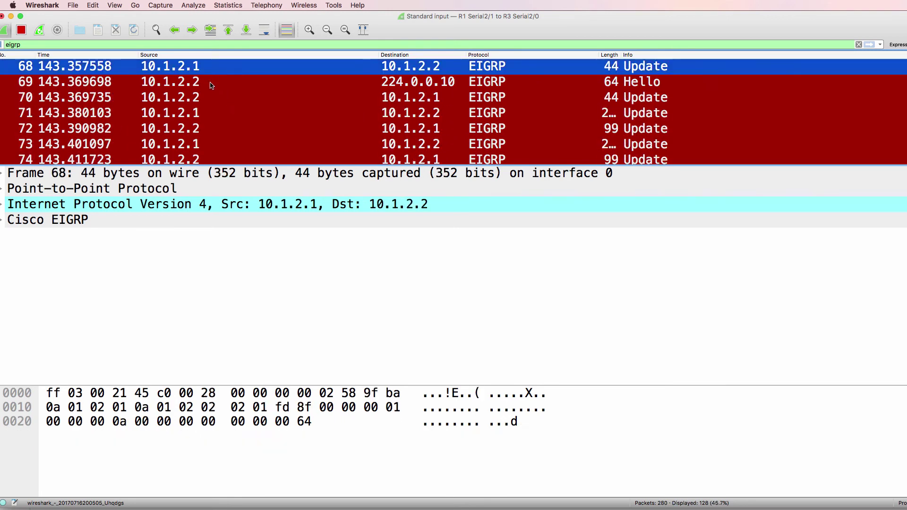
{"action": "left_click", "coordinate": [210, 86]}
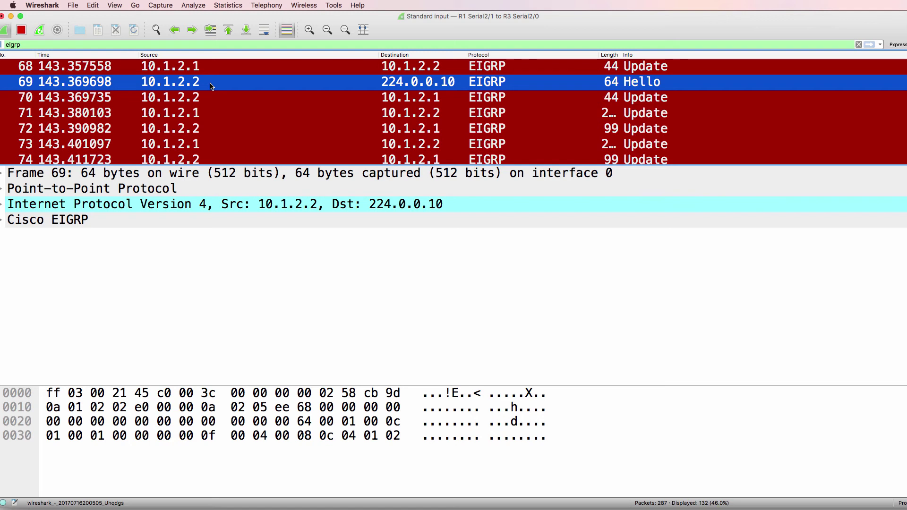
- Expand the PPP and IPv4 headers and examine the Protocol: EIGRP (88) field
{"action": "left_click", "coordinate": [367, 206]}
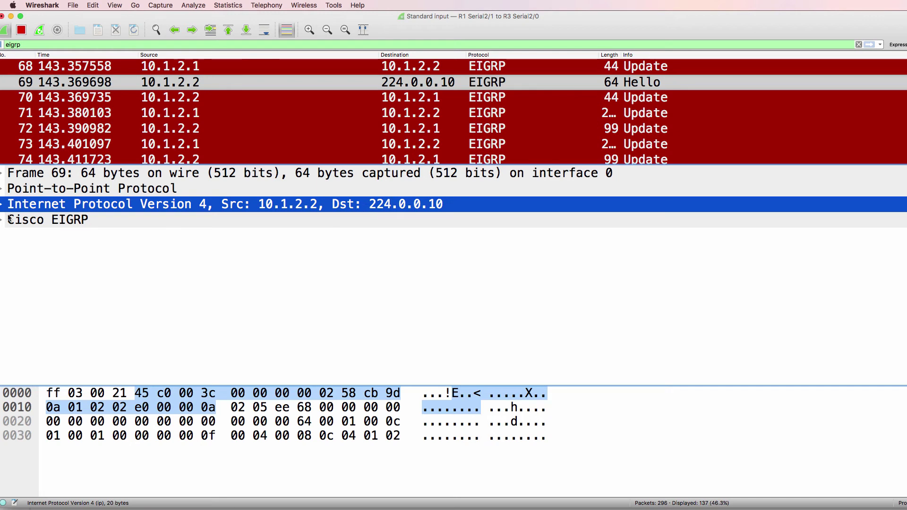
{"action": "left_click", "coordinate": [4, 188]}
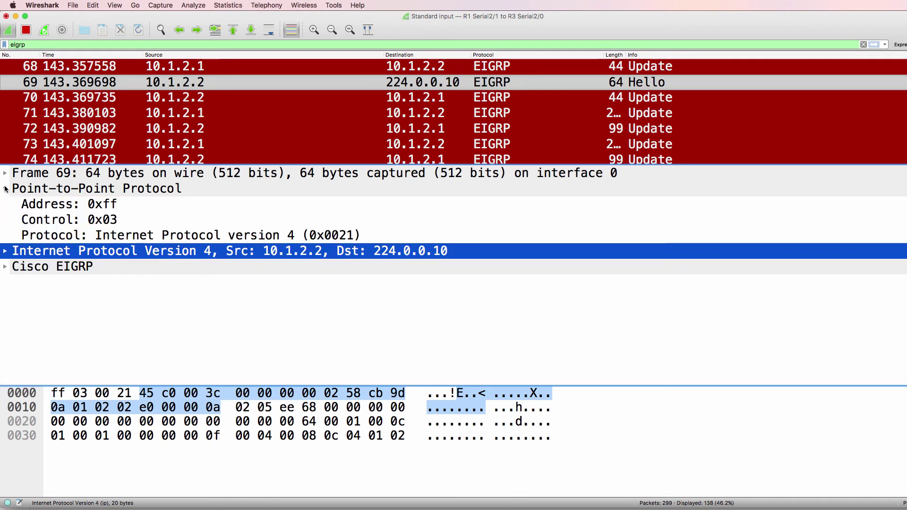
{"action": "left_click", "coordinate": [67, 190]}
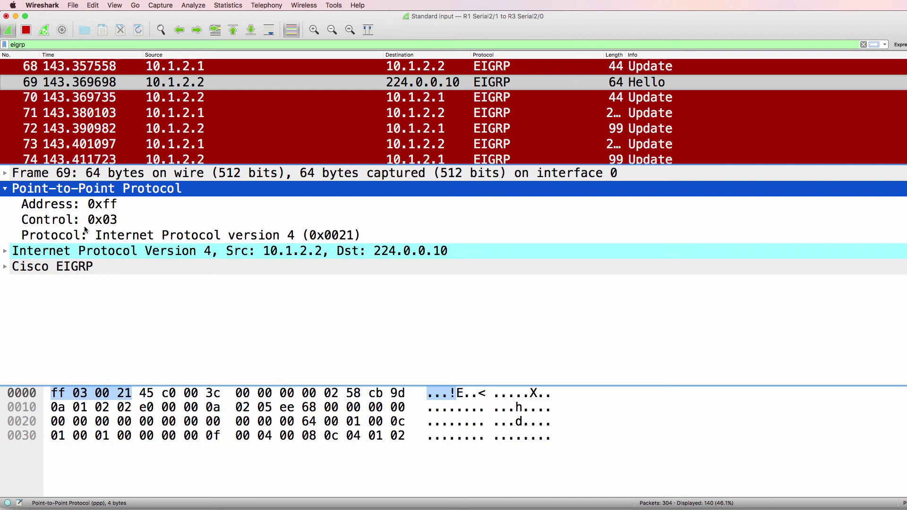
{"action": "left_click", "coordinate": [84, 251]}
{"action": "left_click", "coordinate": [4, 251]}
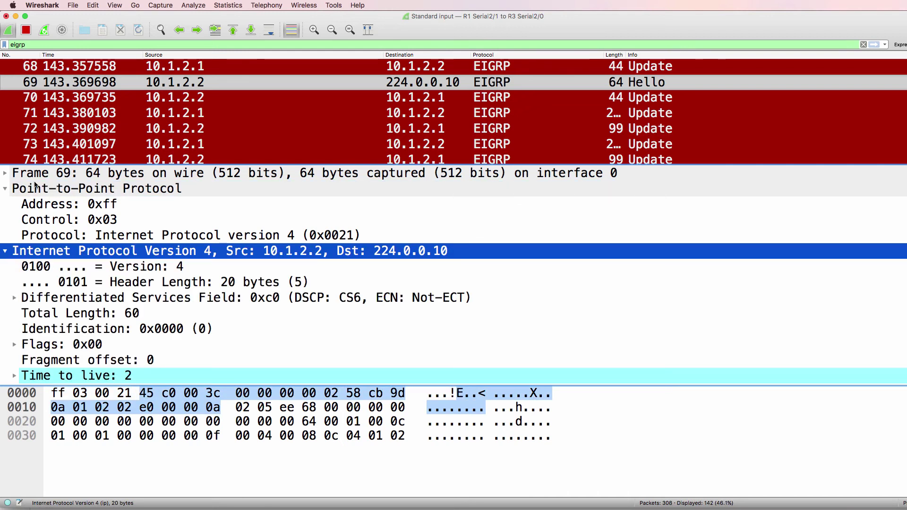
{"action": "scroll", "coordinate": [175, 295], "scroll_direction": "down", "scroll_amount": 5}
{"action": "left_click", "coordinate": [144, 268]}
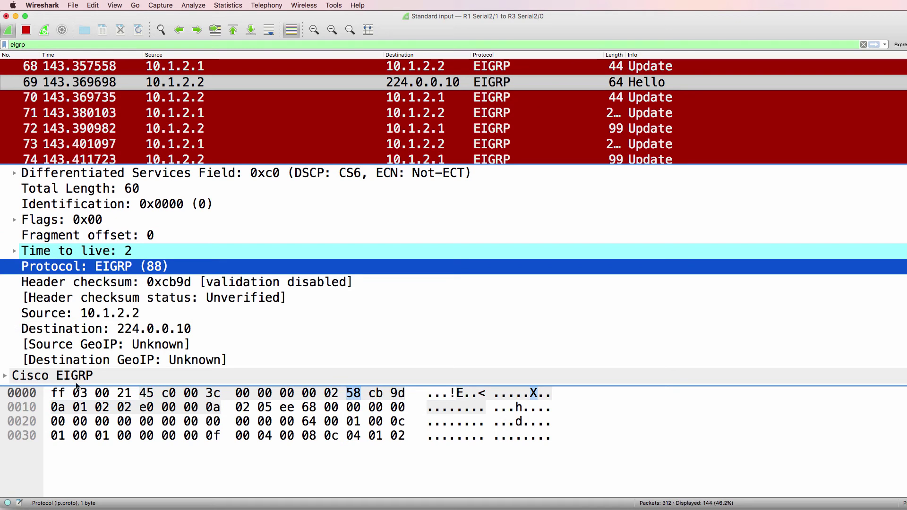
- Expand Cisco EIGRP, check Autonomous System 100, and unfold the Software Version details
{"action": "left_click", "coordinate": [6, 375]}
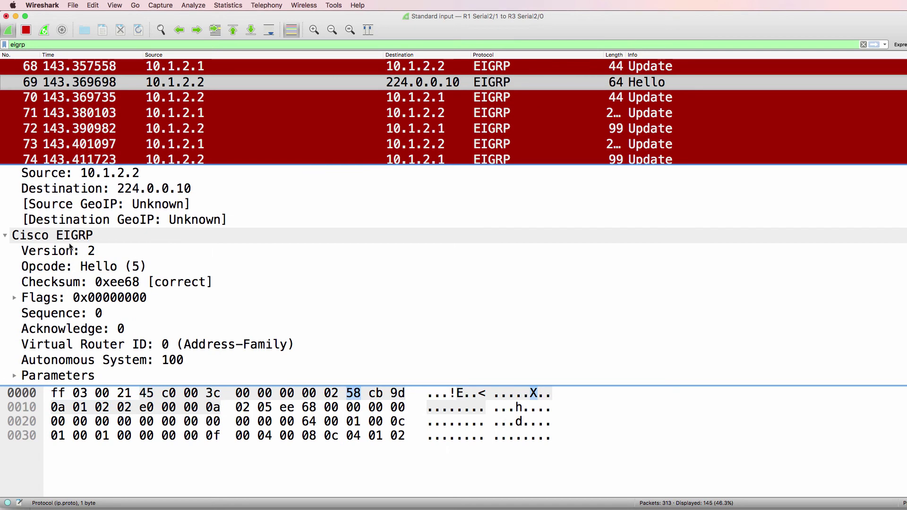
{"action": "left_click", "coordinate": [69, 243]}
{"action": "scroll", "coordinate": [135, 257], "scroll_direction": "down", "scroll_amount": 1}
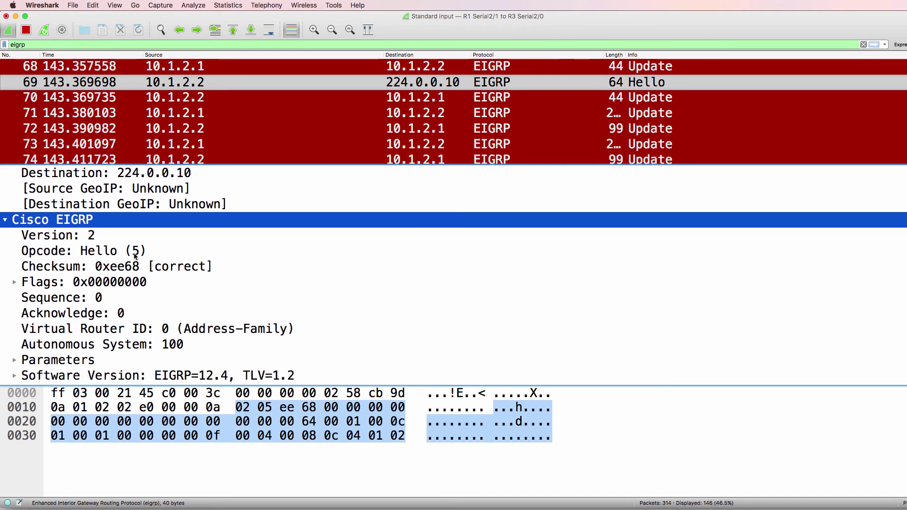
{"action": "left_click", "coordinate": [149, 347]}
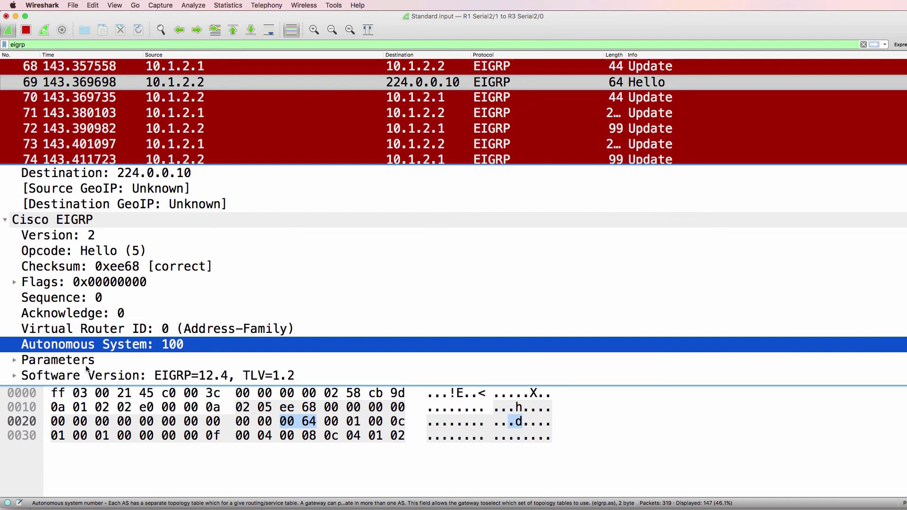
{"action": "key", "text": "Down"}
{"action": "key", "text": "Down"}
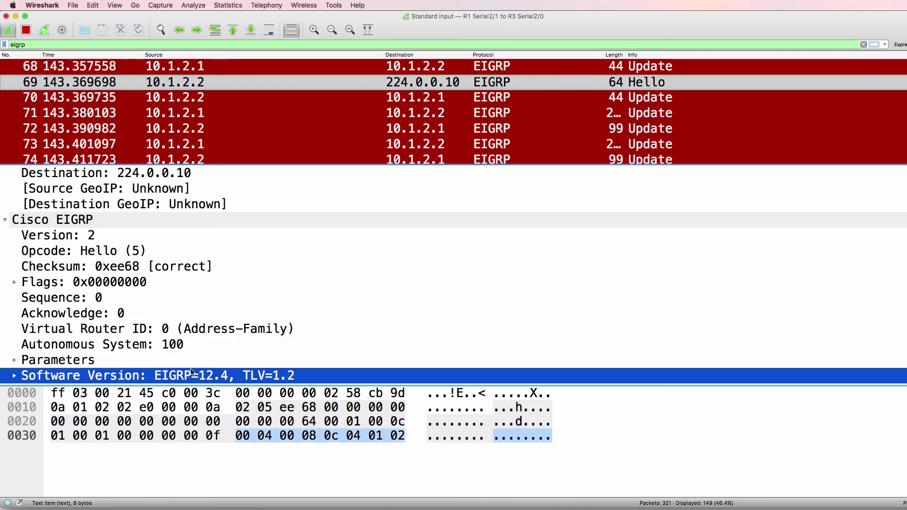
{"action": "key", "text": "Right"}
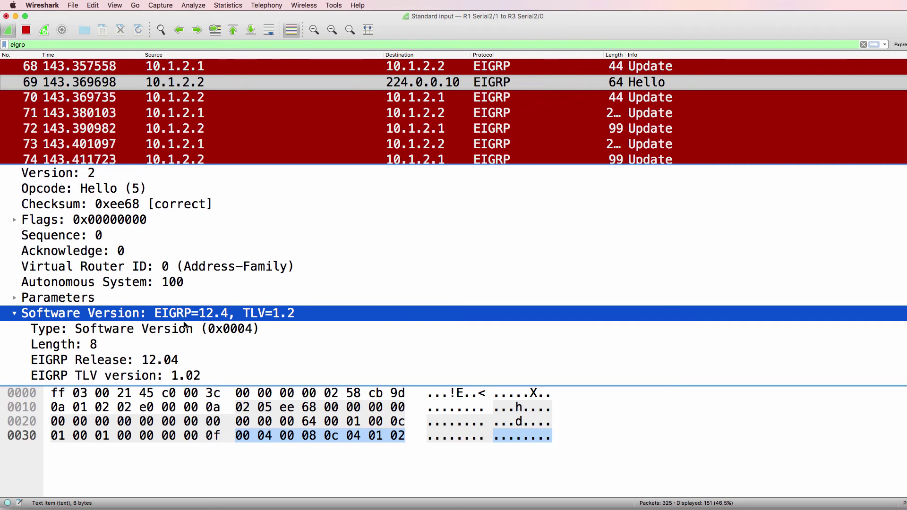
- Review the Length and Software Version fields, then open Update packets 70, 71 and 72
{"action": "left_click", "coordinate": [142, 341]}
{"action": "left_click", "coordinate": [144, 331]}
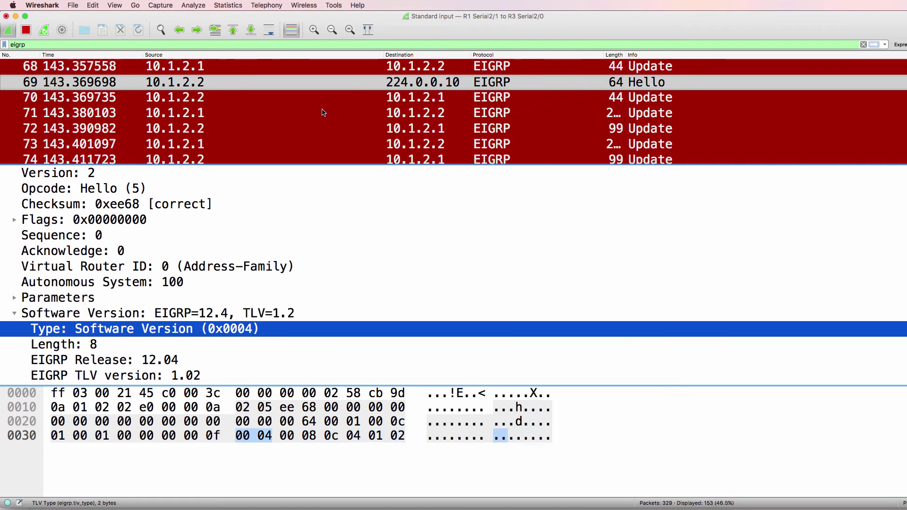
{"action": "left_click", "coordinate": [324, 113]}
{"action": "left_click", "coordinate": [321, 103]}
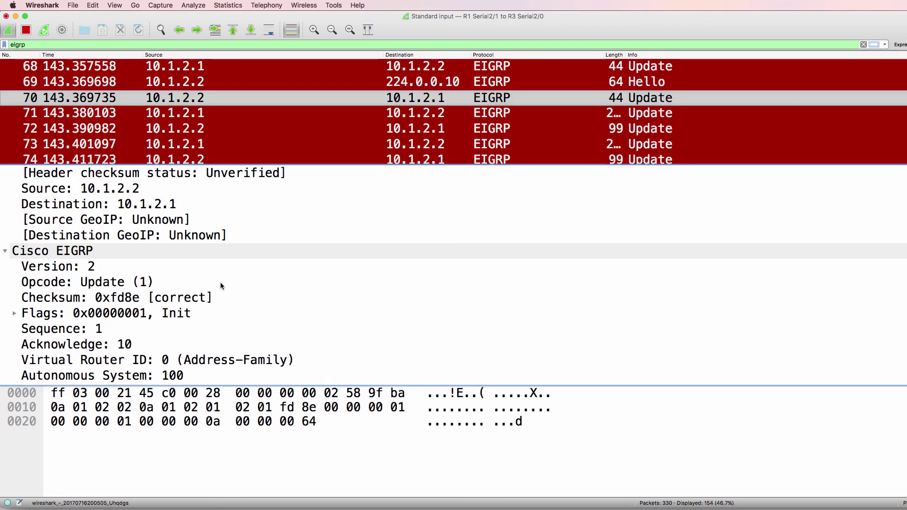
{"action": "left_click", "coordinate": [363, 128]}
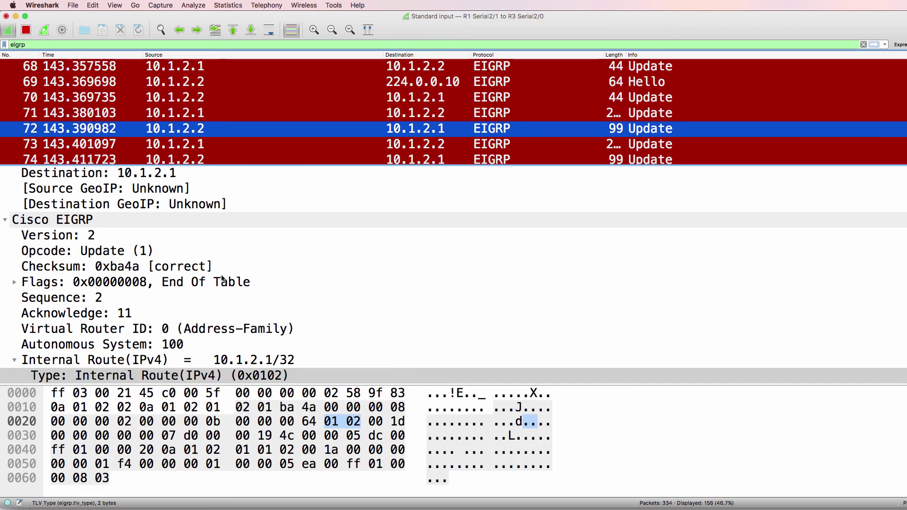
- Expand Update 72's internal routes 10.1.2.1/32 and 3.0.0.0/8
{"action": "scroll", "coordinate": [212, 288], "scroll_direction": "down", "scroll_amount": 1}
{"action": "left_click", "coordinate": [154, 312]}
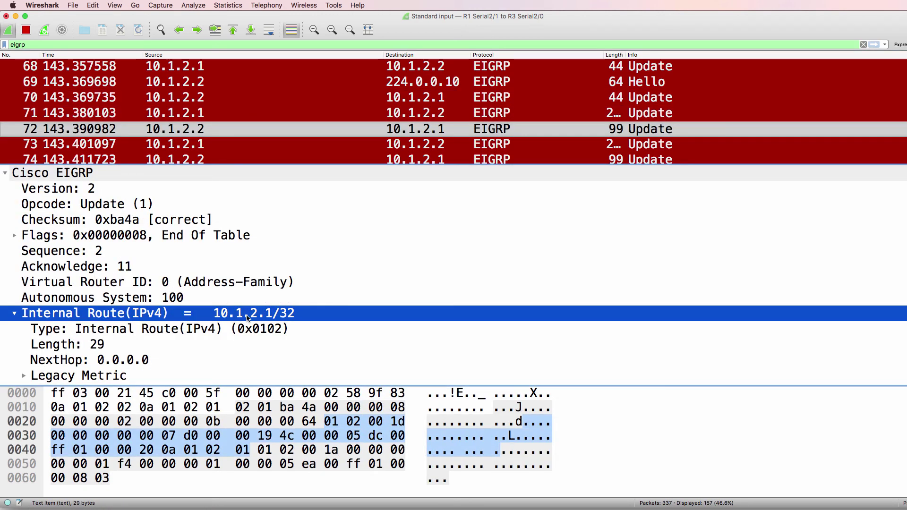
{"action": "key", "text": "Down"}
{"action": "scroll", "coordinate": [219, 272], "scroll_direction": "down", "scroll_amount": 1}
{"action": "left_click", "coordinate": [219, 268]}
{"action": "scroll", "coordinate": [228, 303], "scroll_direction": "down", "scroll_amount": 2}
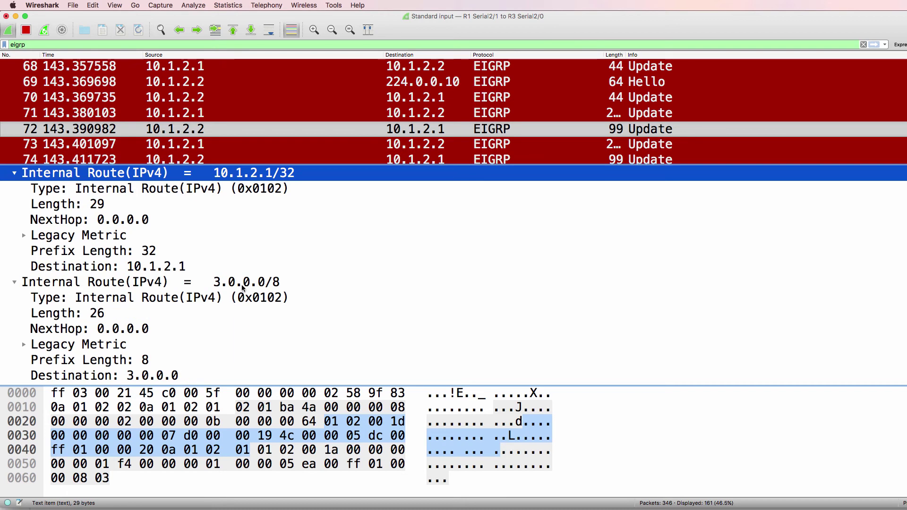
{"action": "left_click", "coordinate": [243, 283]}
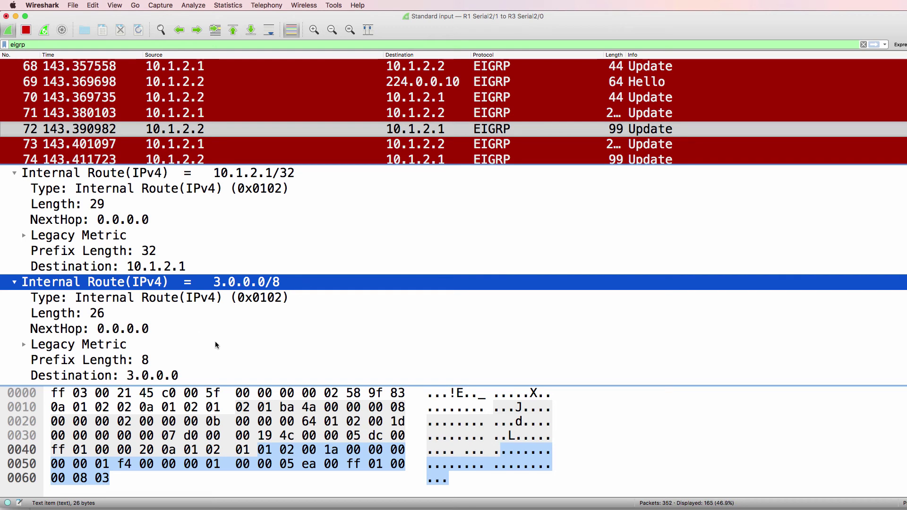
- Inspect the 3.0.0.0/8 internal route advertised in Update packet 74
{"action": "left_click", "coordinate": [301, 160]}
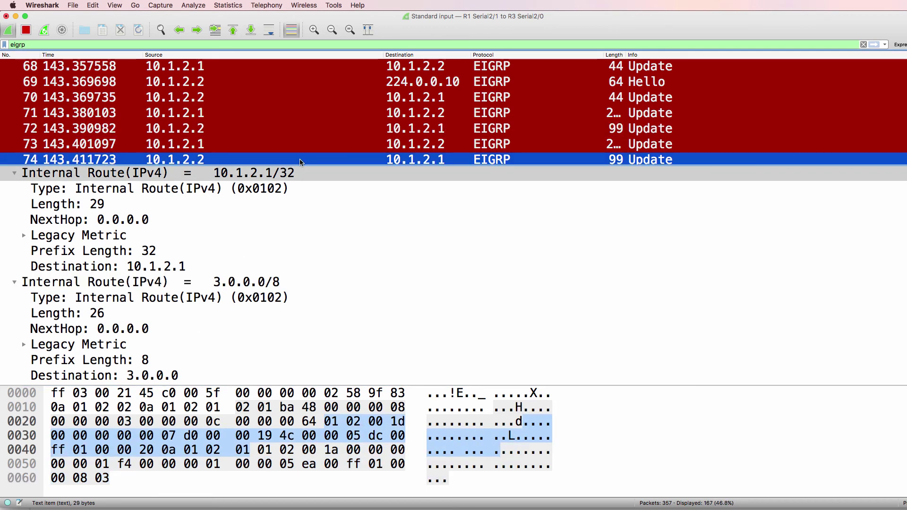
{"action": "left_click", "coordinate": [231, 289]}
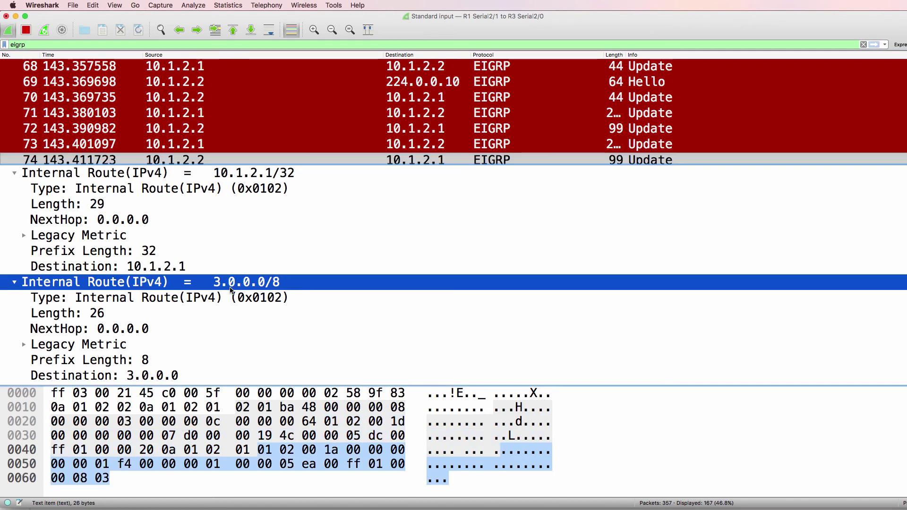
{"action": "scroll", "coordinate": [358, 123], "scroll_direction": "down", "scroll_amount": 1}
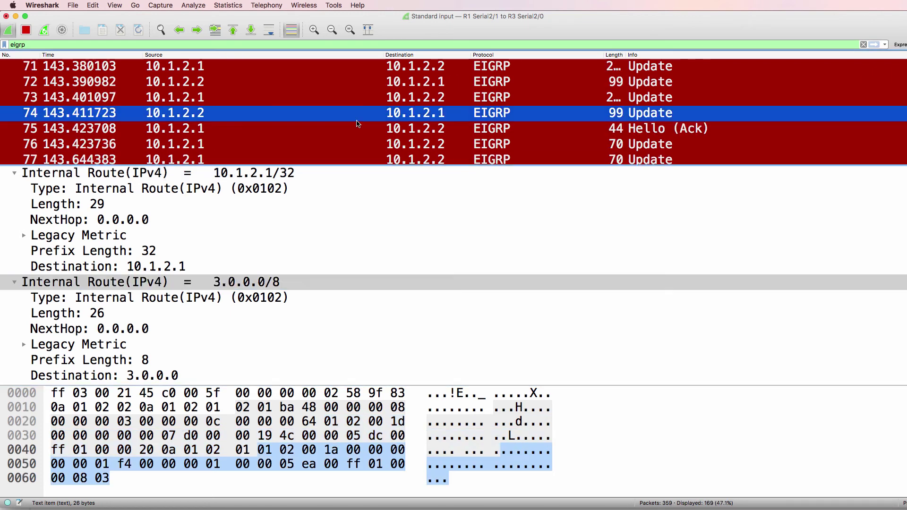
{"action": "left_click", "coordinate": [290, 288]}
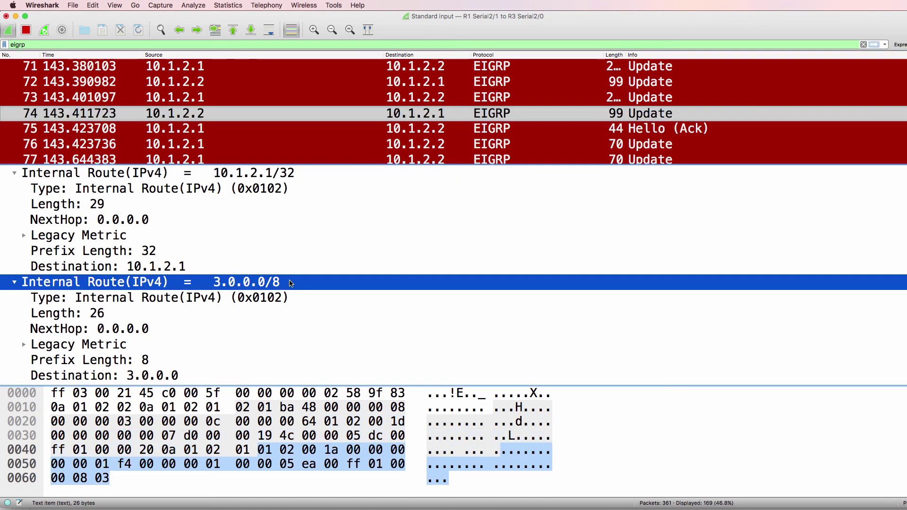
- Check packets 76 and 78, then inspect Update 81's 3.3.3.3/32 route and its prefix length 32
{"action": "left_click", "coordinate": [353, 149]}
{"action": "scroll", "coordinate": [360, 137], "scroll_direction": "down", "scroll_amount": 1}
{"action": "left_click", "coordinate": [361, 128]}
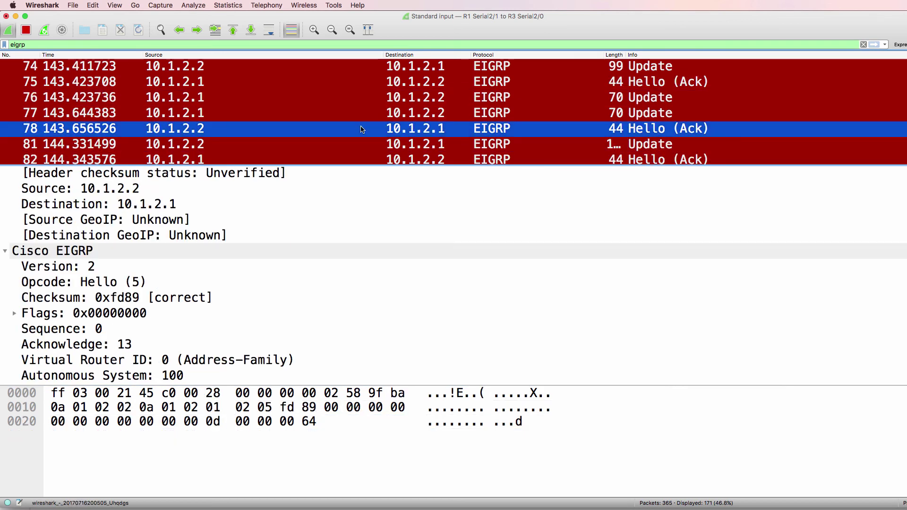
{"action": "left_click", "coordinate": [364, 144]}
{"action": "scroll", "coordinate": [356, 287], "scroll_direction": "down", "scroll_amount": 5}
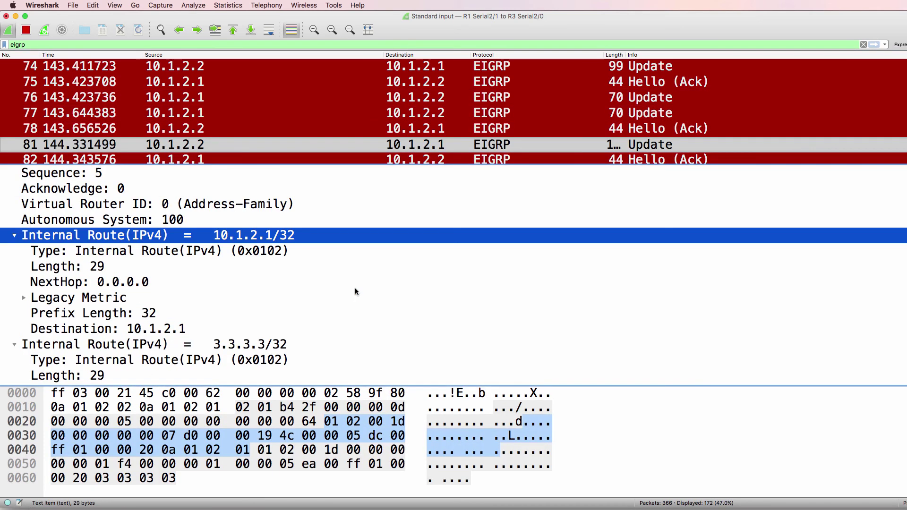
{"action": "left_click", "coordinate": [284, 297]}
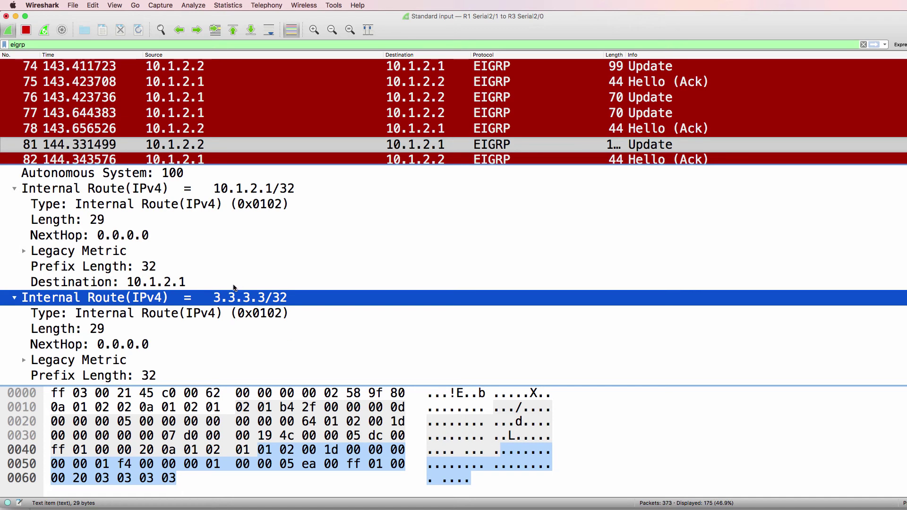
{"action": "left_click", "coordinate": [153, 268]}
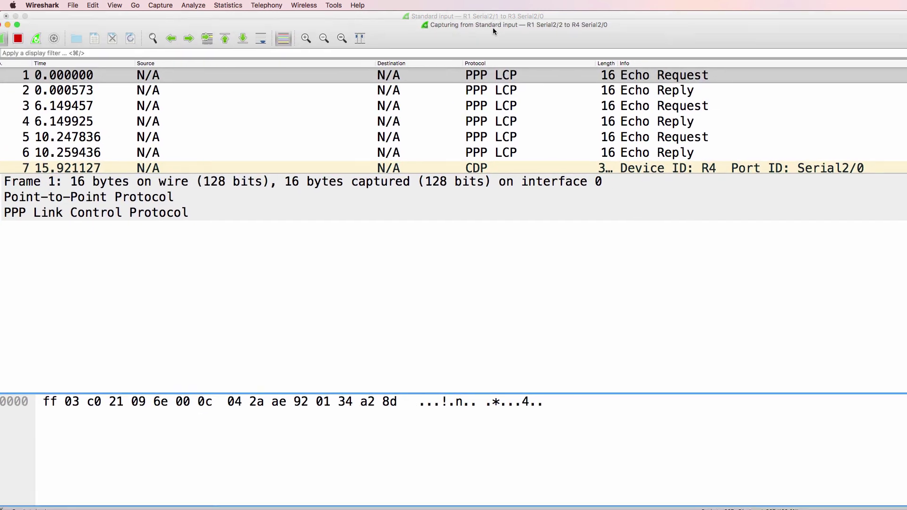
- Filter the R1–R4 capture to eigrp and inspect Hello 33's IPv4 header: protocol 88, 10.1.3.1 to 224.0.0.10
{"action": "left_click", "coordinate": [128, 58]}
{"action": "type", "text": "e"}
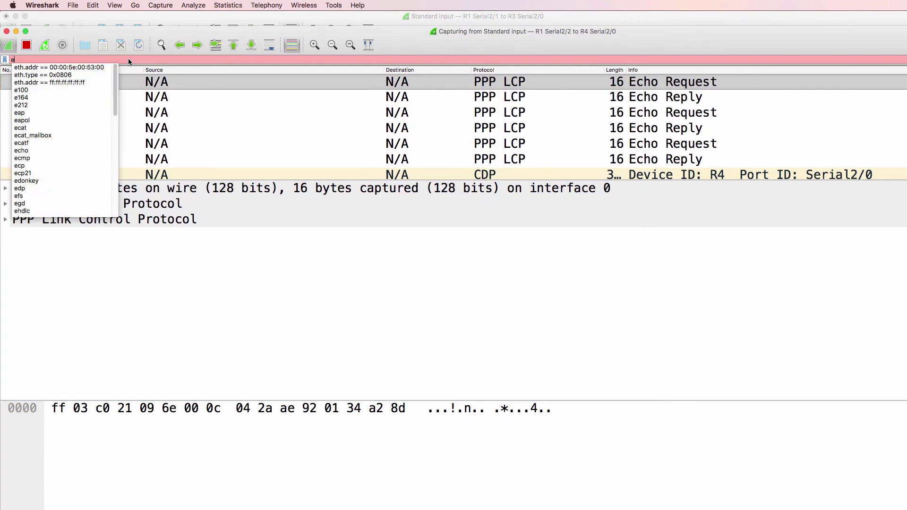
{"action": "type", "text": "igrp"}
{"action": "key", "text": "Return"}
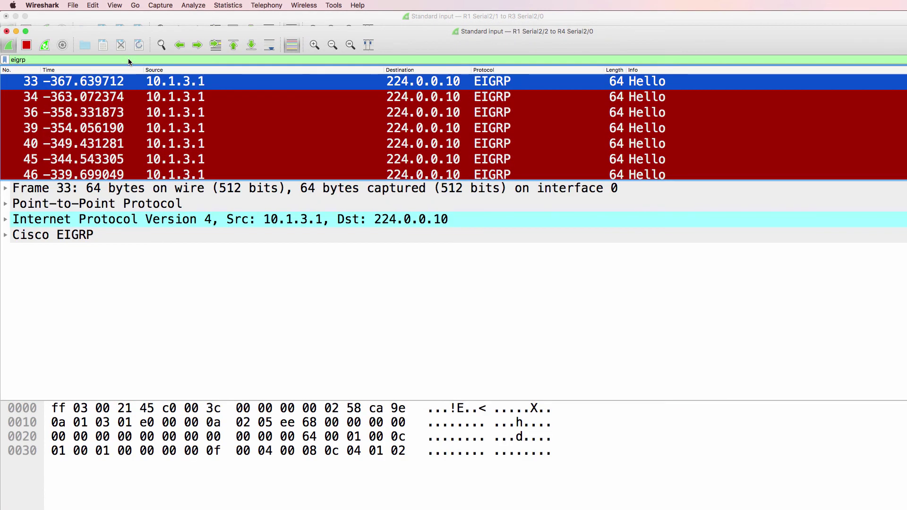
{"action": "left_click", "coordinate": [68, 224]}
{"action": "left_click", "coordinate": [5, 220]}
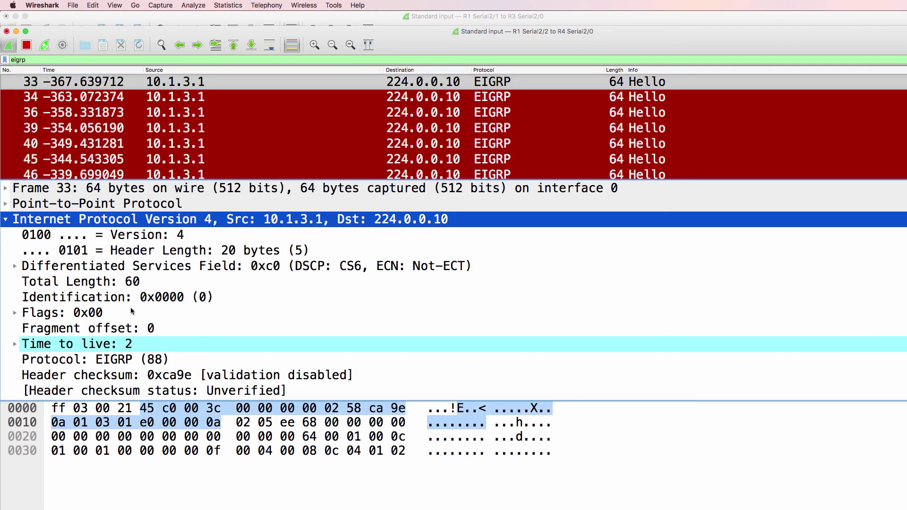
{"action": "scroll", "coordinate": [131, 312], "scroll_direction": "down", "scroll_amount": 5}
{"action": "left_click", "coordinate": [149, 282]}
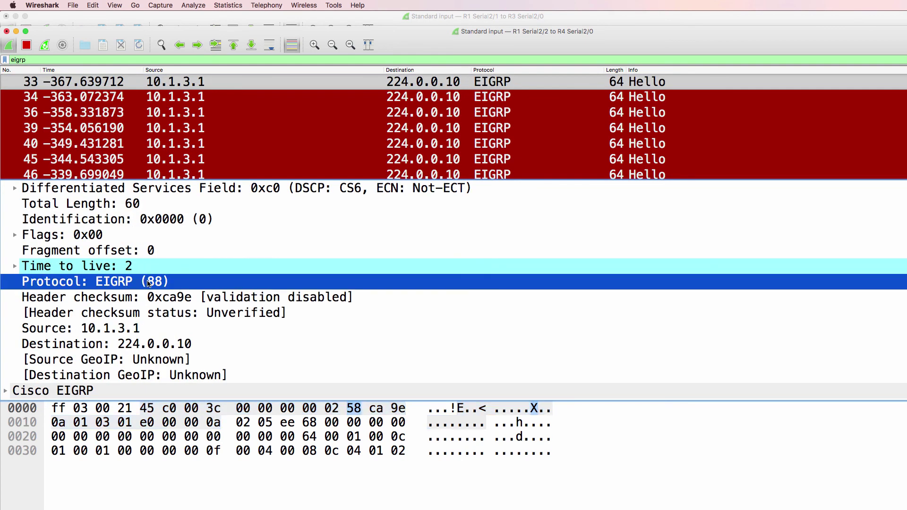
{"action": "left_click", "coordinate": [72, 334]}
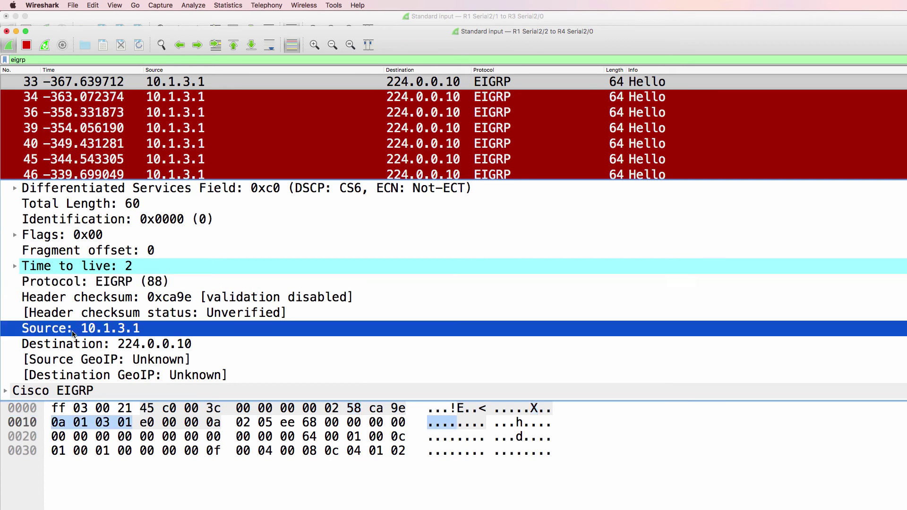
{"action": "left_click", "coordinate": [91, 345]}
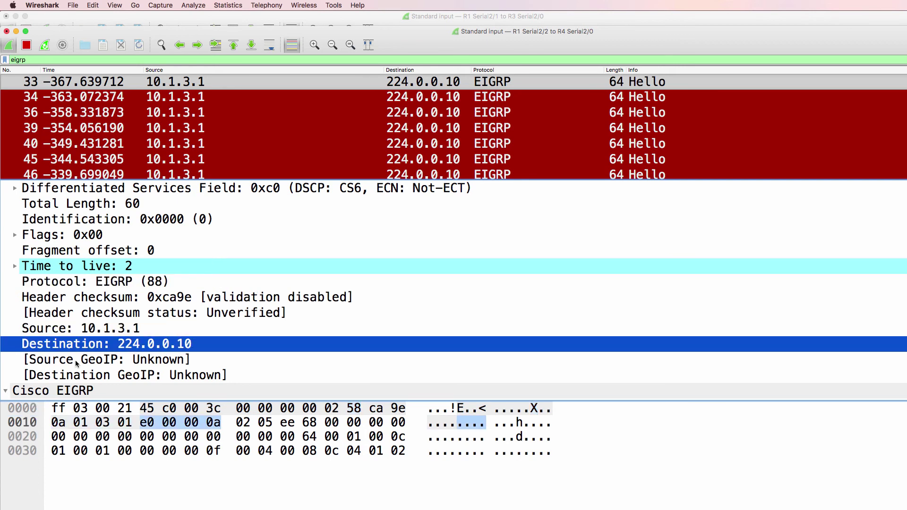
- Confirm Autonomous System 100 in the EIGRP header, then step through the packet list to Update 79
{"action": "left_click", "coordinate": [5, 391]}
{"action": "scroll", "coordinate": [98, 353], "scroll_direction": "down", "scroll_amount": 4}
{"action": "left_click", "coordinate": [98, 355]}
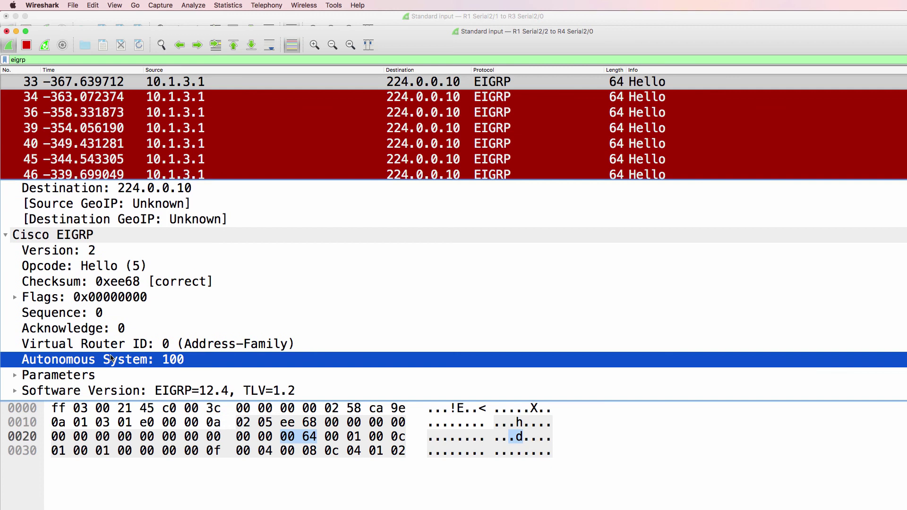
{"action": "left_click", "coordinate": [415, 134]}
{"action": "key", "text": "Down"}
{"action": "key", "text": "Down"}
{"action": "key", "text": "Down"}
{"action": "key", "text": "Down"}
{"action": "key", "text": "Down"}
{"action": "key", "text": "Down"}
{"action": "key", "text": "Down"}
{"action": "key", "text": "Down"}
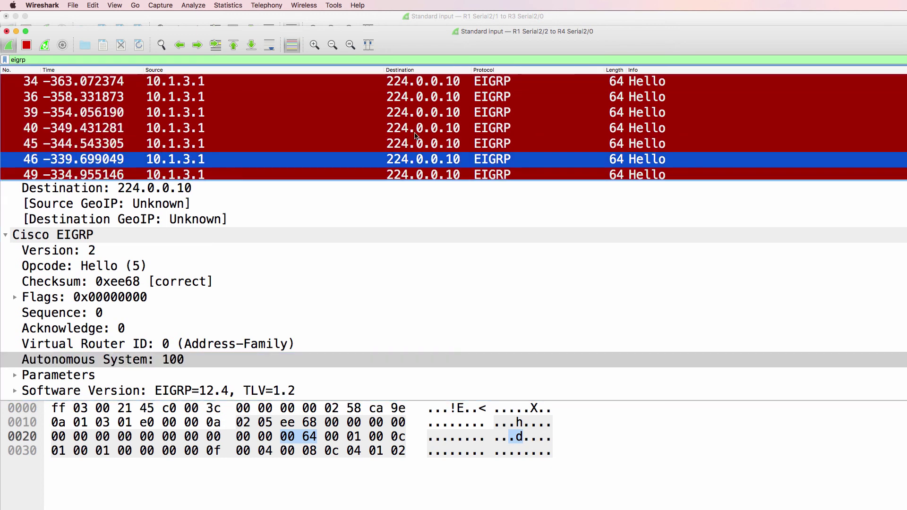
{"action": "key", "text": "Down"}
{"action": "key", "text": "Down"}
{"action": "key", "text": "Down"}
{"action": "key", "text": "Down"}
{"action": "key", "text": "Down"}
{"action": "key", "text": "Down"}
{"action": "key", "text": "Down"}
{"action": "key", "text": "Down"}
{"action": "key", "text": "Down"}
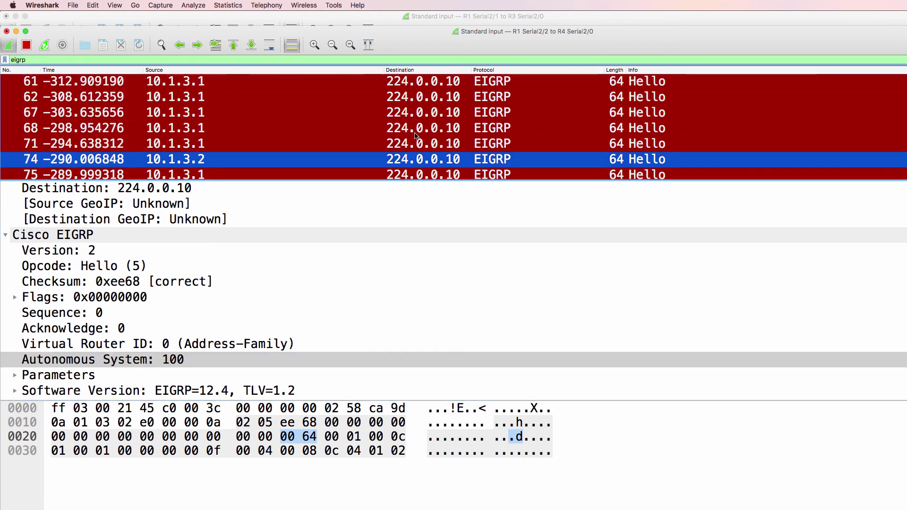
{"action": "key", "text": "Up"}
{"action": "key", "text": "Up"}
{"action": "key", "text": "Up"}
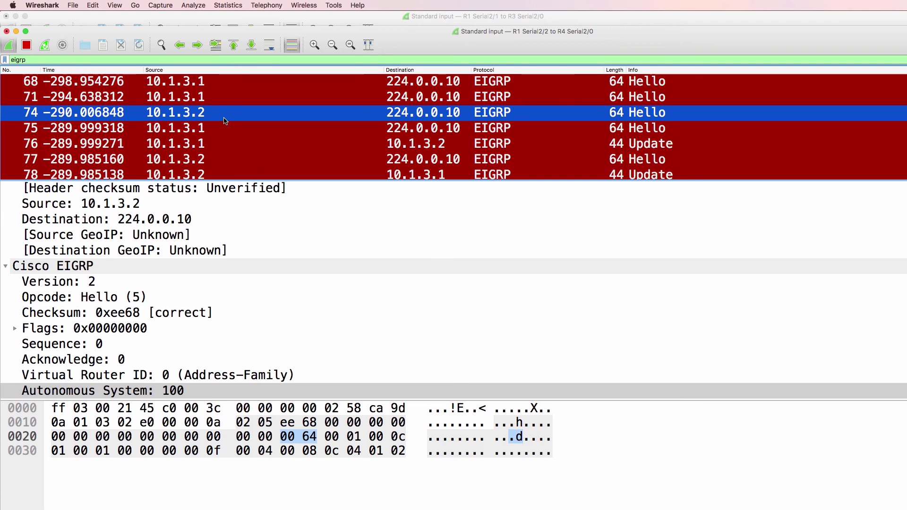
{"action": "key", "text": "Down"}
{"action": "key", "text": "Down"}
{"action": "key", "text": "Down"}
{"action": "key", "text": "Down"}
{"action": "key", "text": "Down"}
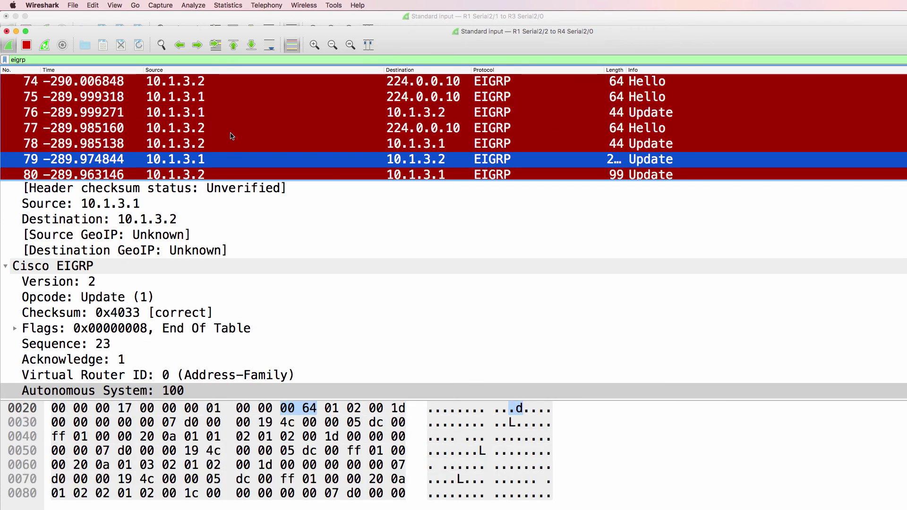
- Survey Update 79's internal routes 10.1.1.2/32, 10.1.3.2/32, 10.1.2.2/32, 10.1.1.0/24 and 10.1.2.0/24
{"action": "scroll", "coordinate": [191, 266], "scroll_direction": "down", "scroll_amount": 3}
{"action": "left_click", "coordinate": [191, 266]}
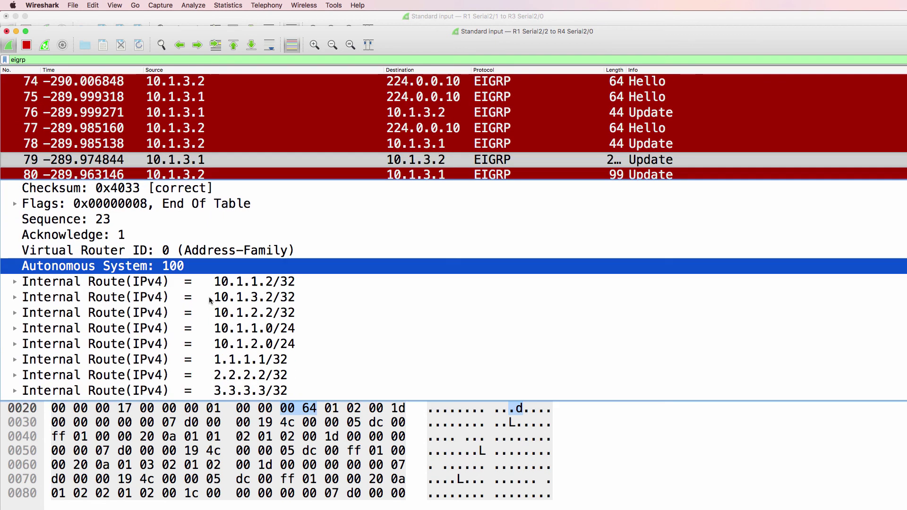
{"action": "left_click", "coordinate": [157, 284]}
{"action": "left_click", "coordinate": [185, 297]}
{"action": "left_click", "coordinate": [189, 313]}
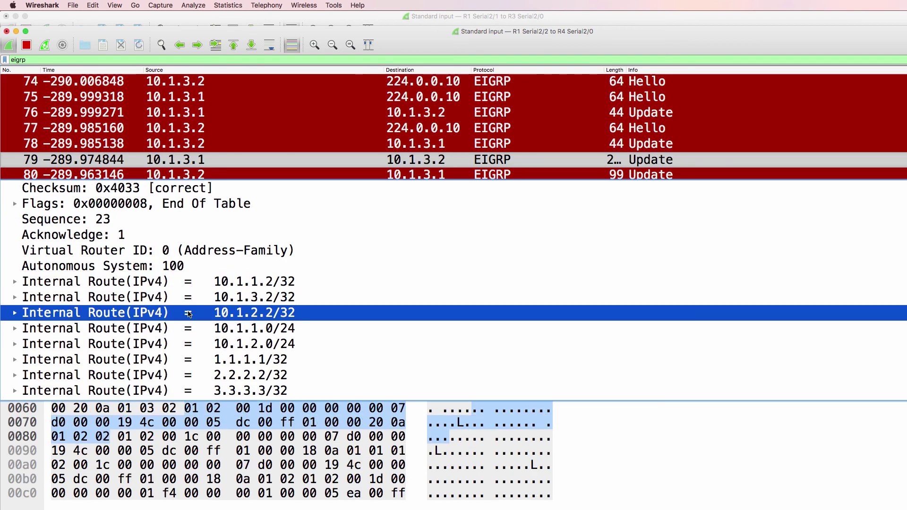
{"action": "key", "text": "Up"}
{"action": "key", "text": "Up"}
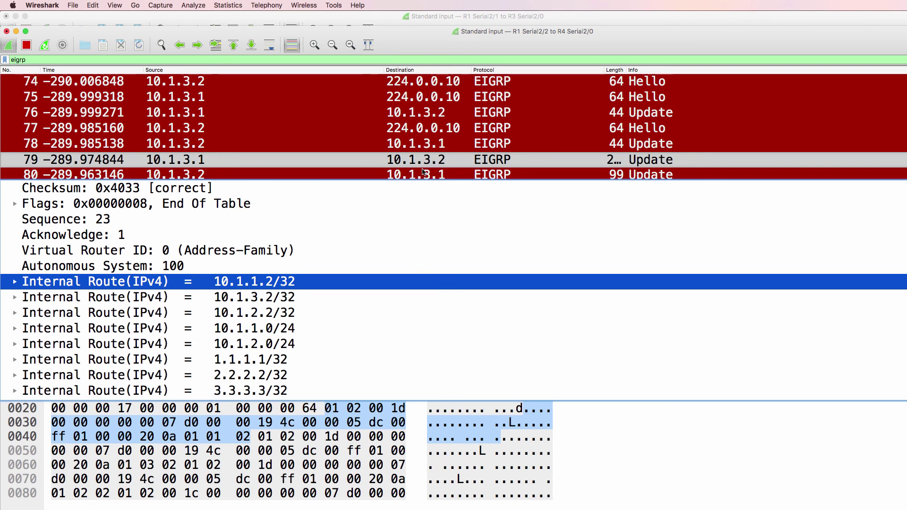
{"action": "key", "text": "Down"}
{"action": "key", "text": "Down"}
{"action": "key", "text": "Down"}
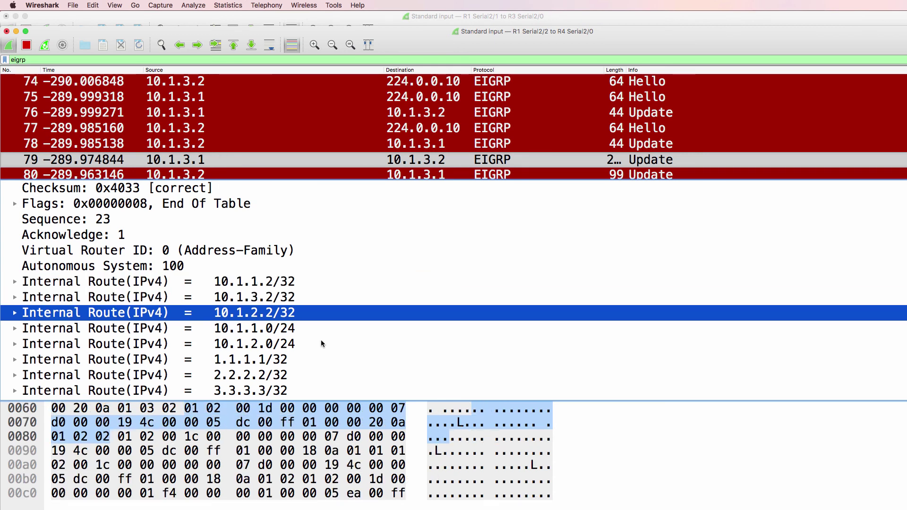
{"action": "left_click", "coordinate": [320, 340]}
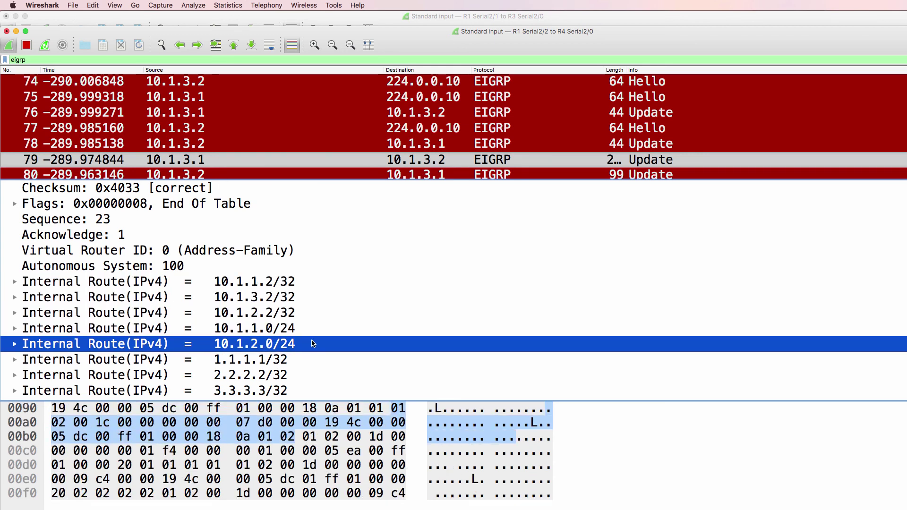
- Expand route 10.1.3.2/32, checking its prefix length 32, destination 10.1.3.2 and next hop 0.0.0.0
{"action": "left_click", "coordinate": [16, 297]}
{"action": "left_click", "coordinate": [65, 300]}
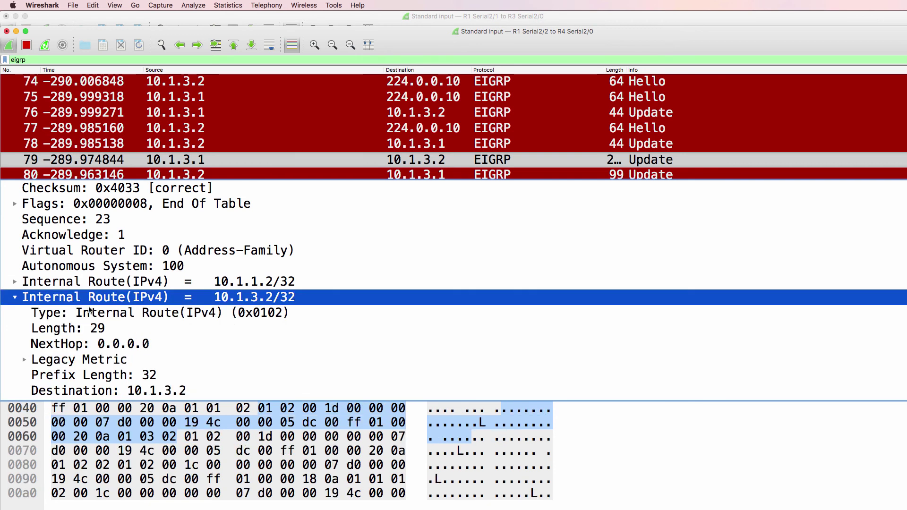
{"action": "left_click", "coordinate": [97, 313]}
{"action": "scroll", "coordinate": [97, 313], "scroll_direction": "down", "scroll_amount": 3}
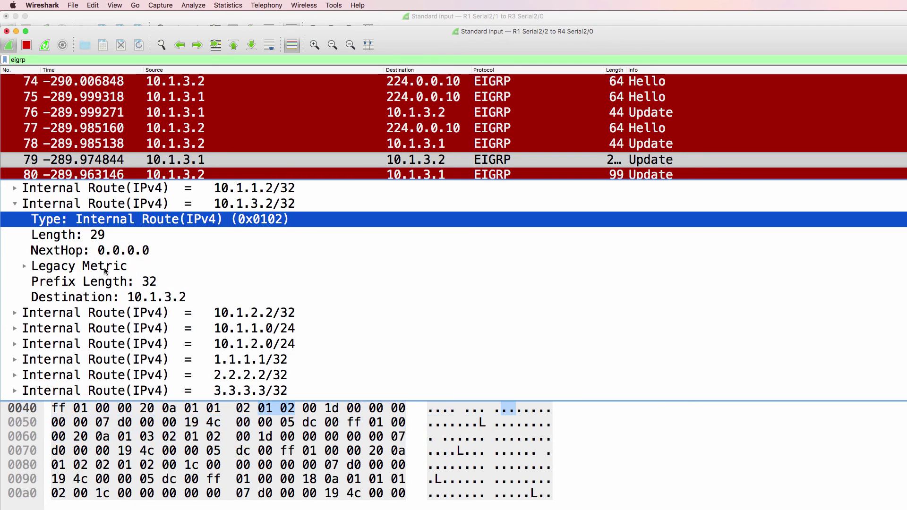
{"action": "left_click", "coordinate": [122, 283]}
{"action": "left_click", "coordinate": [157, 297]}
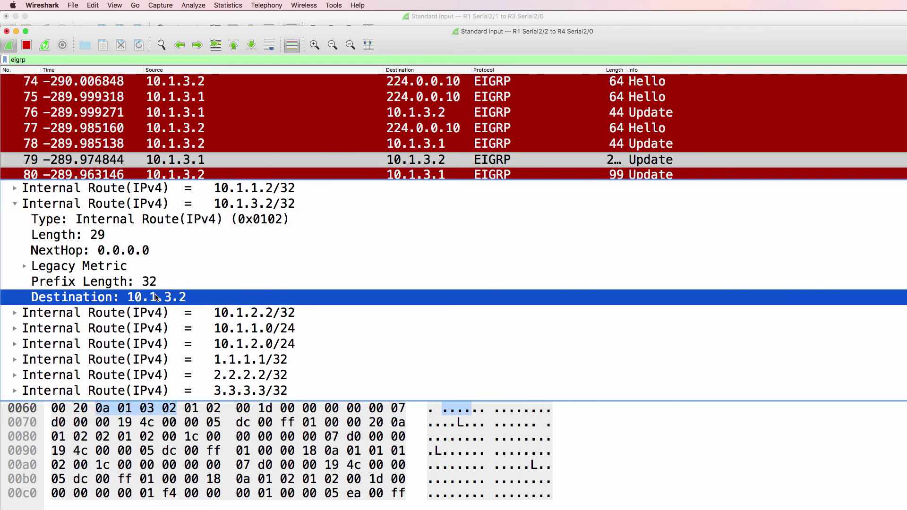
{"action": "left_click", "coordinate": [131, 255]}
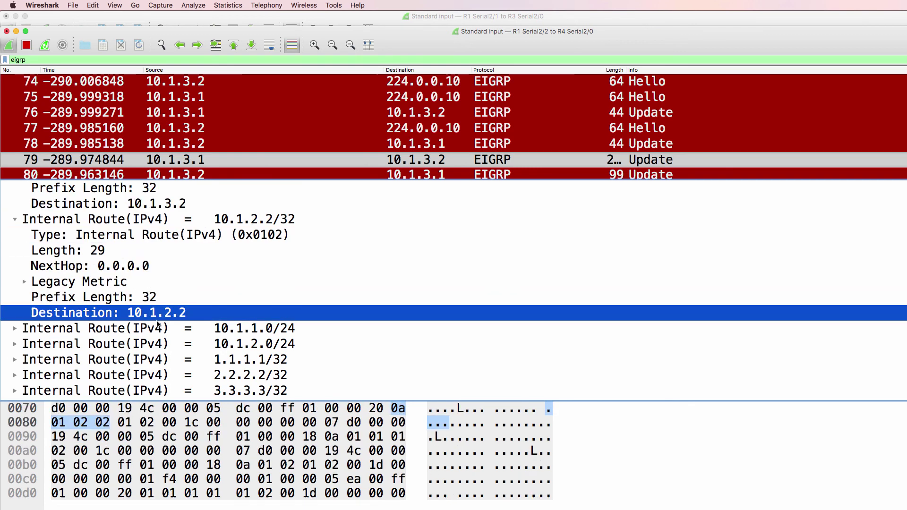
- Expand the loopback routes 1.1.1.1/32, 2.2.2.2/32 and 3.3.3.3/32, checking 3.3.3.3's next hop
{"action": "left_click", "coordinate": [173, 360]}
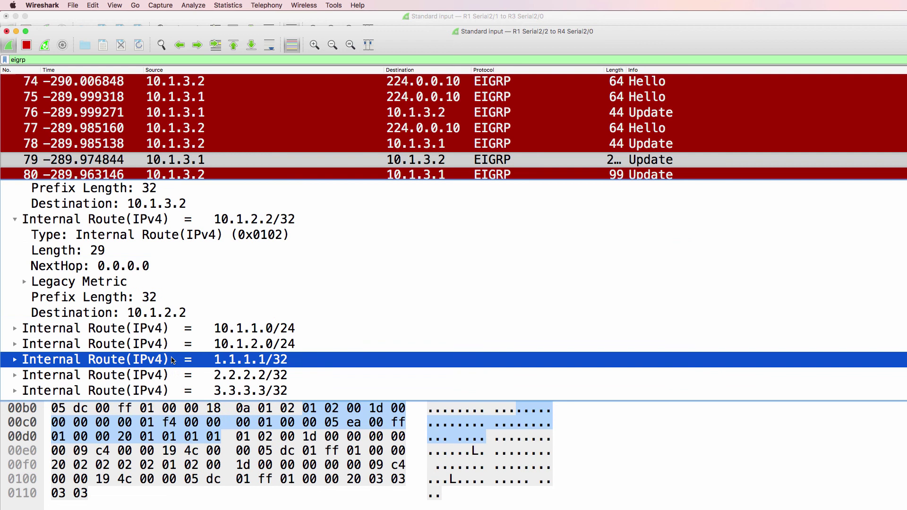
{"action": "key", "text": "Down"}
{"action": "key", "text": "Down"}
{"action": "key", "text": "Up"}
{"action": "key", "text": "Up"}
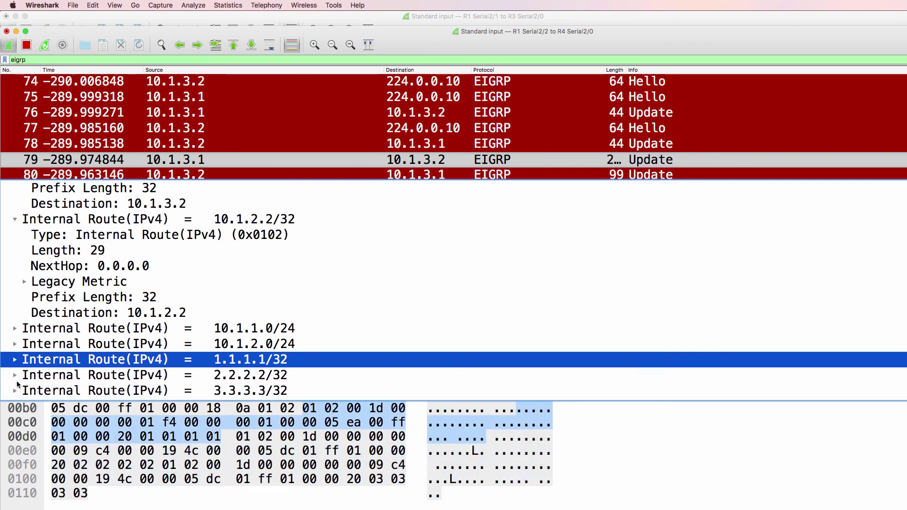
{"action": "left_click", "coordinate": [15, 362]}
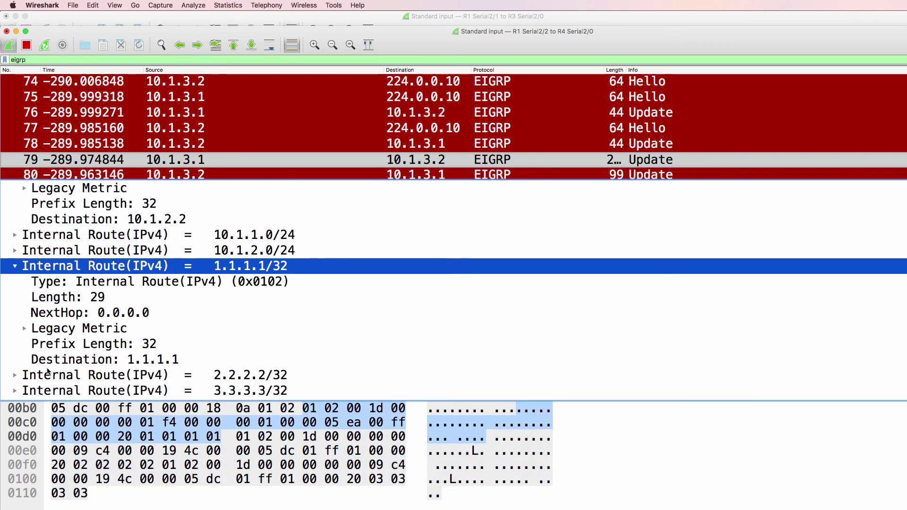
{"action": "left_click", "coordinate": [23, 377]}
{"action": "key", "text": "Right"}
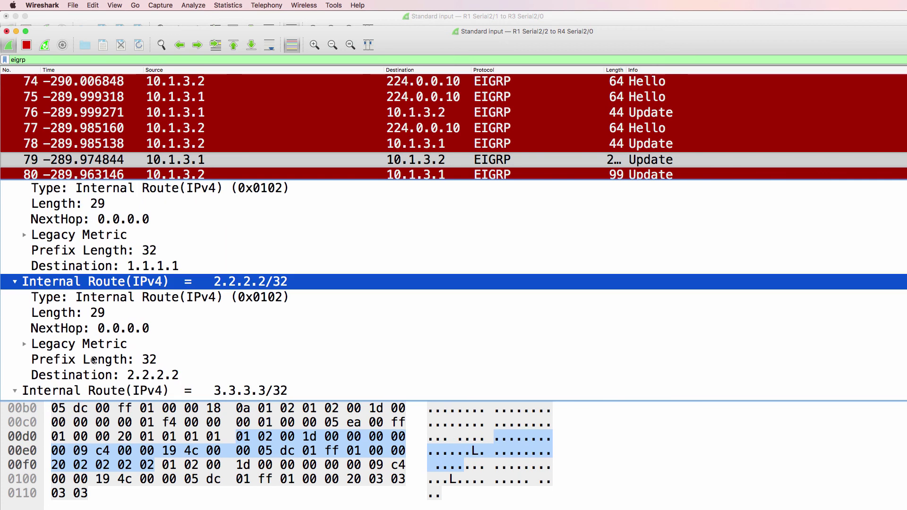
{"action": "scroll", "coordinate": [94, 360], "scroll_direction": "down", "scroll_amount": 3}
{"action": "left_click", "coordinate": [120, 306]}
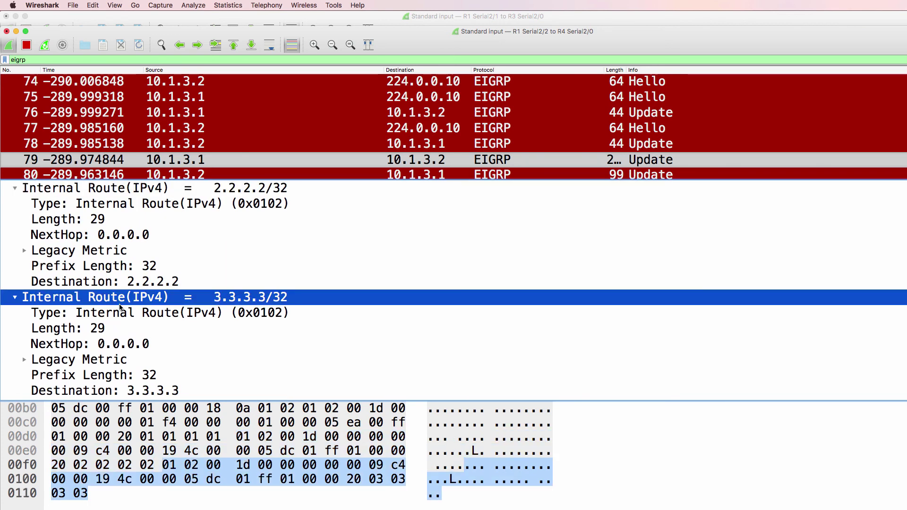
{"action": "left_click", "coordinate": [121, 344]}
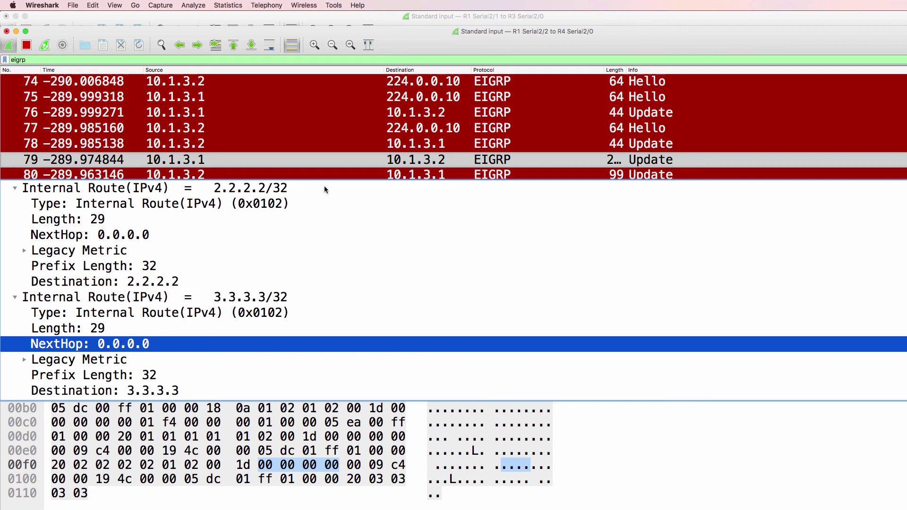
- Revisit Update 79, then review Update 80 from 10.1.3.2 and Update 81 from 10.1.3.1
{"action": "left_click", "coordinate": [339, 160]}
{"action": "left_click", "coordinate": [334, 131]}
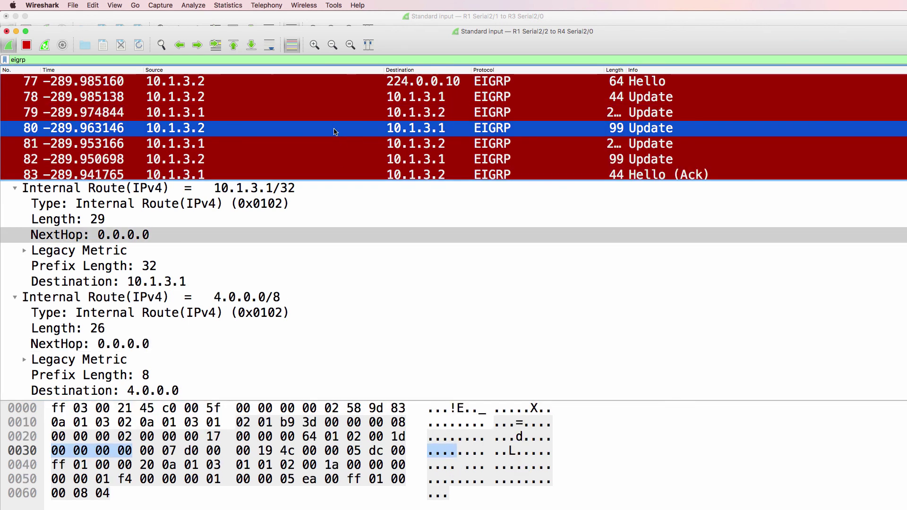
{"action": "left_click", "coordinate": [335, 144]}
{"action": "scroll", "coordinate": [286, 297], "scroll_direction": "down", "scroll_amount": 1}
{"action": "scroll", "coordinate": [286, 298], "scroll_direction": "up", "scroll_amount": 3}
{"action": "scroll", "coordinate": [288, 299], "scroll_direction": "down", "scroll_amount": 2}
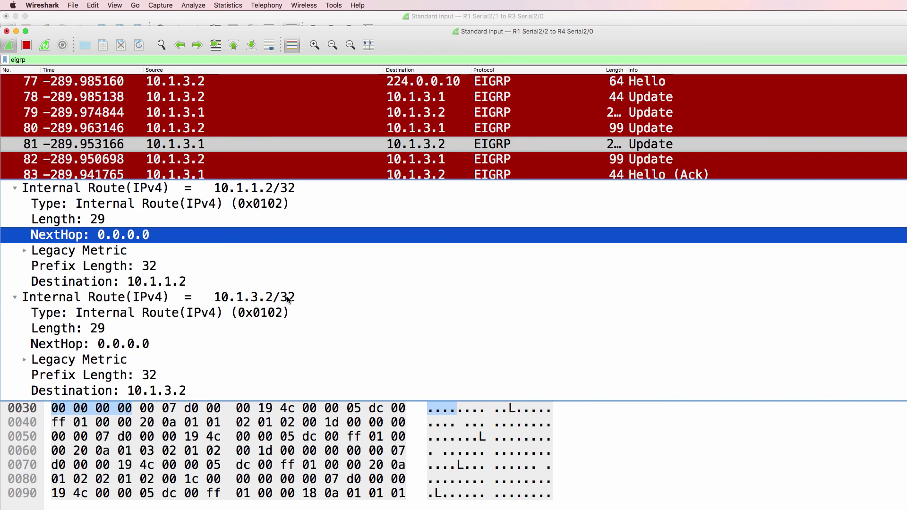
{"action": "scroll", "coordinate": [287, 299], "scroll_direction": "down", "scroll_amount": 5}
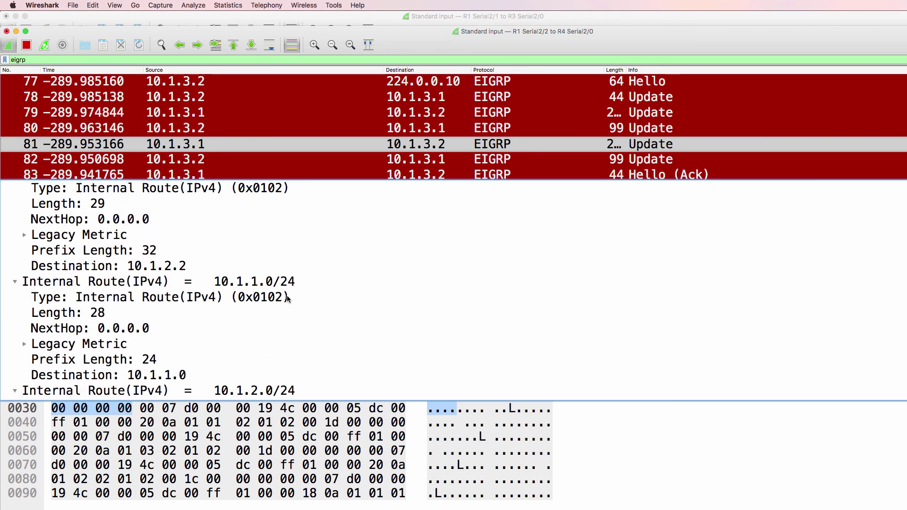